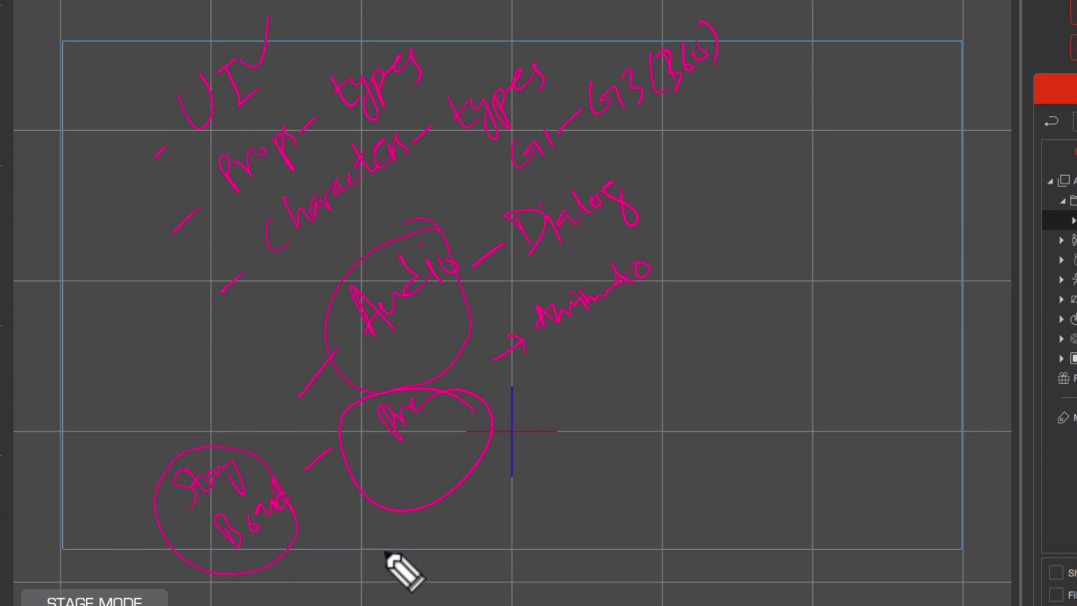
mouse_move(671, 258)
left_mouse_down()
mouse_move(517, 335)
mouse_move(648, 269)
left_mouse_up()
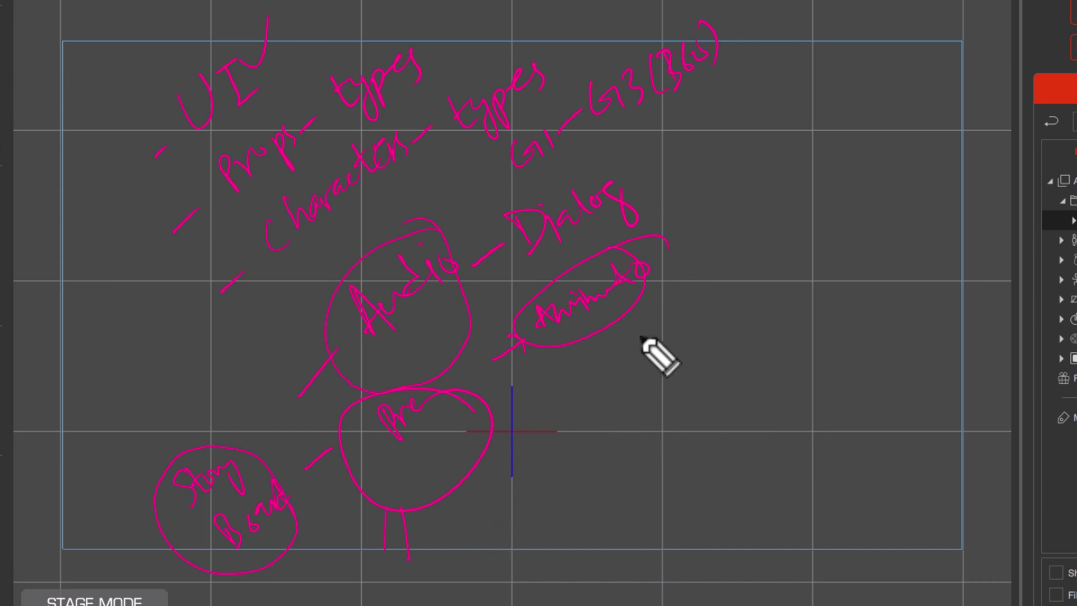
left_click_drag(169, 466, 151, 407)
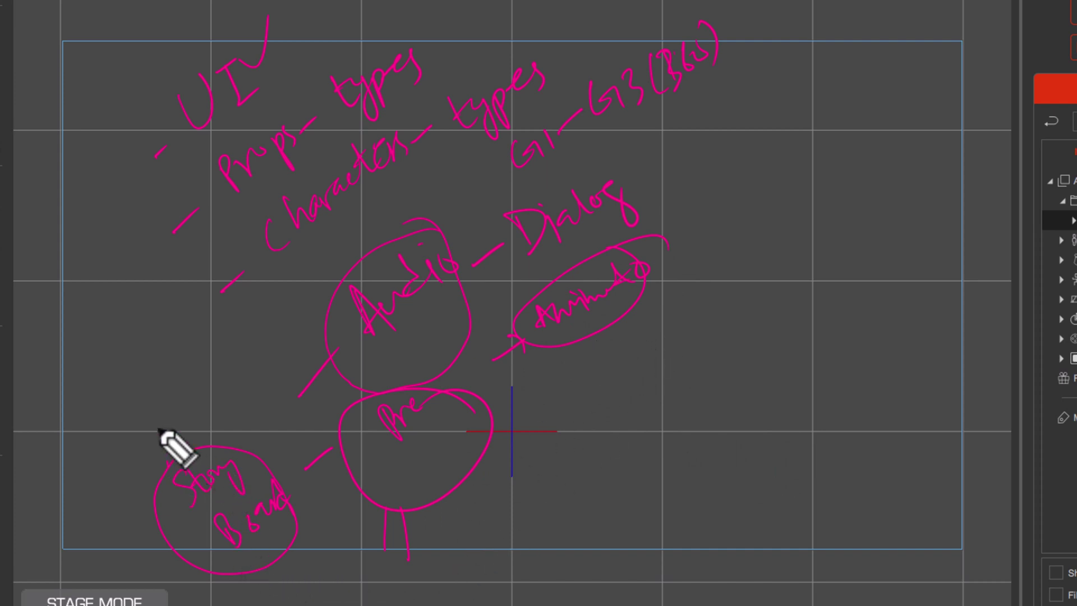
left_click_drag(182, 368, 200, 436)
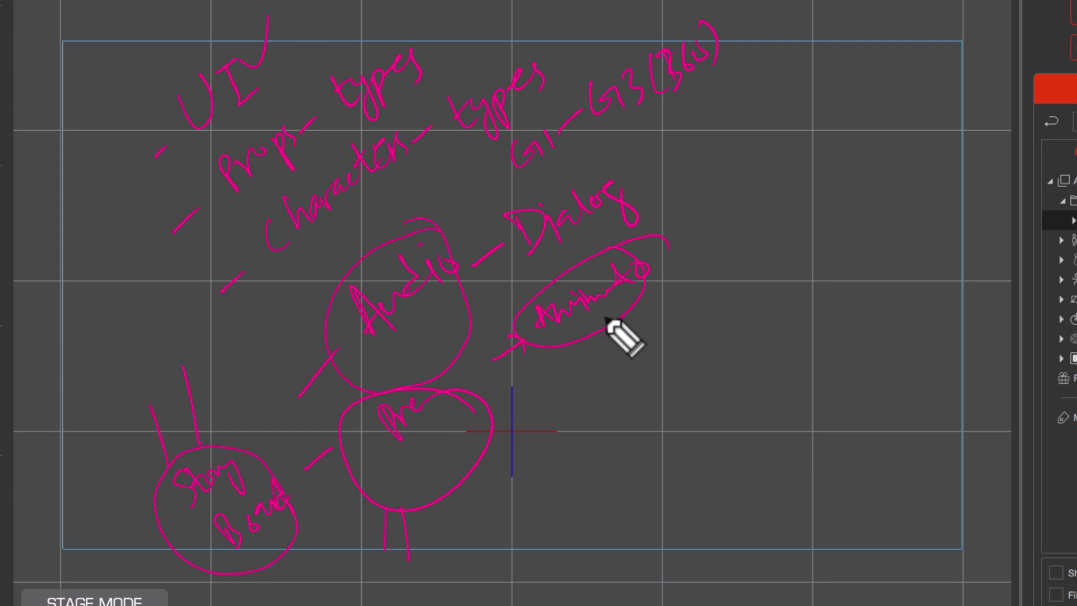
mouse_move(699, 231)
left_mouse_down()
mouse_move(674, 254)
mouse_move(704, 240)
left_mouse_up()
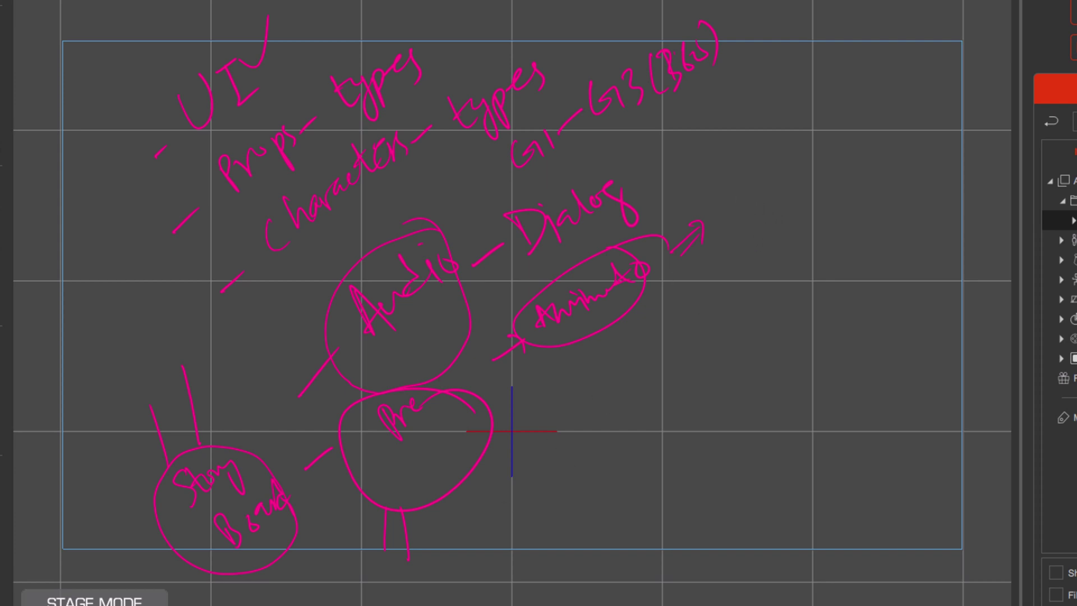
left_click_drag(614, 387, 484, 465)
mouse_move(601, 339)
left_mouse_down()
mouse_move(619, 344)
mouse_move(623, 368)
left_mouse_up()
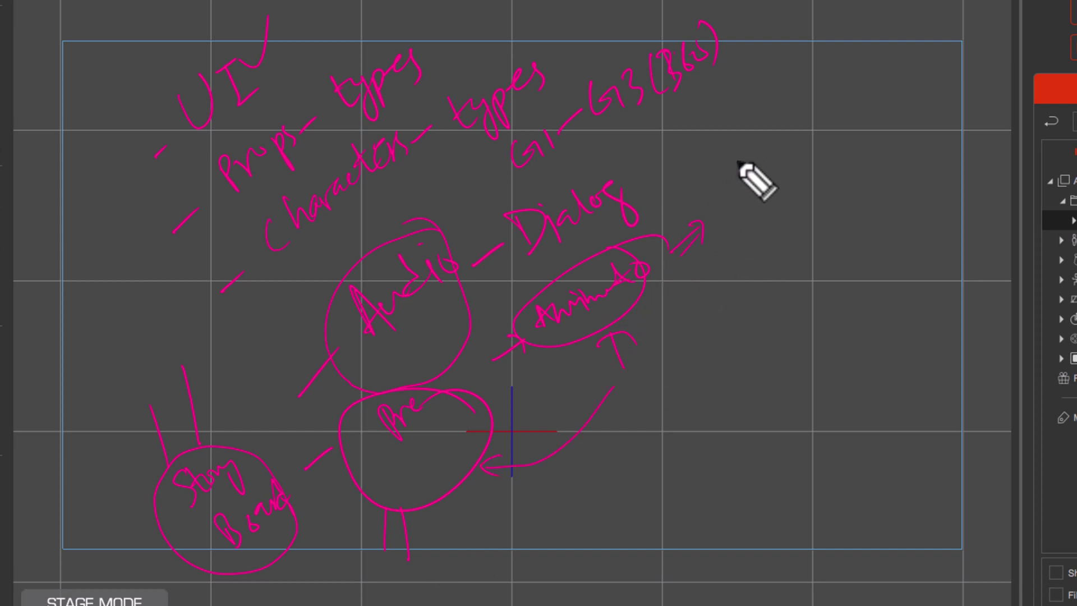
mouse_move(712, 161)
left_mouse_down()
mouse_move(722, 180)
mouse_move(777, 137)
left_mouse_up()
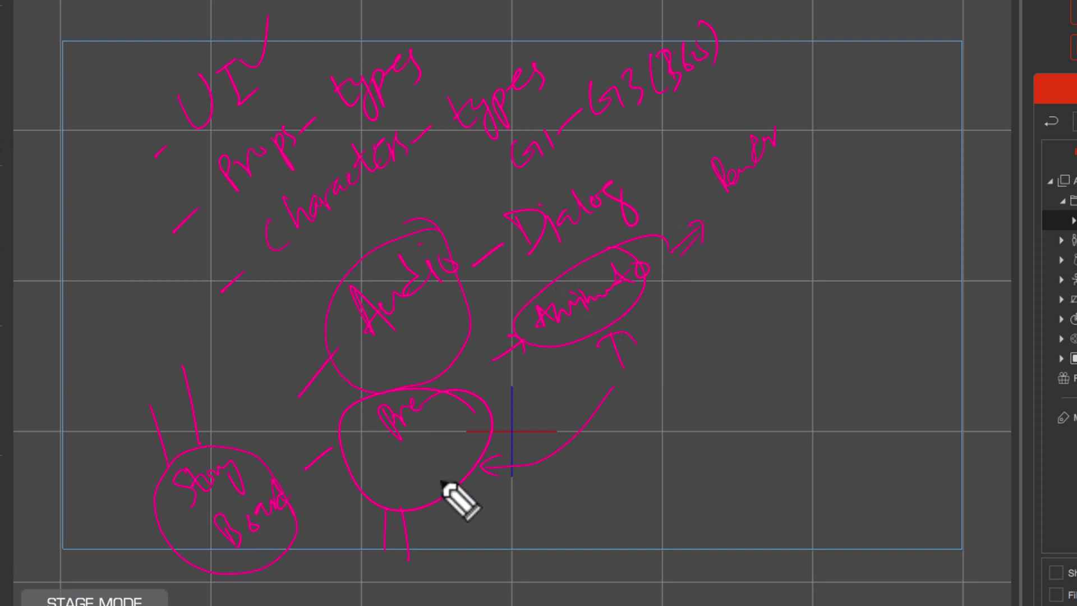
left_click_drag(234, 435, 233, 408)
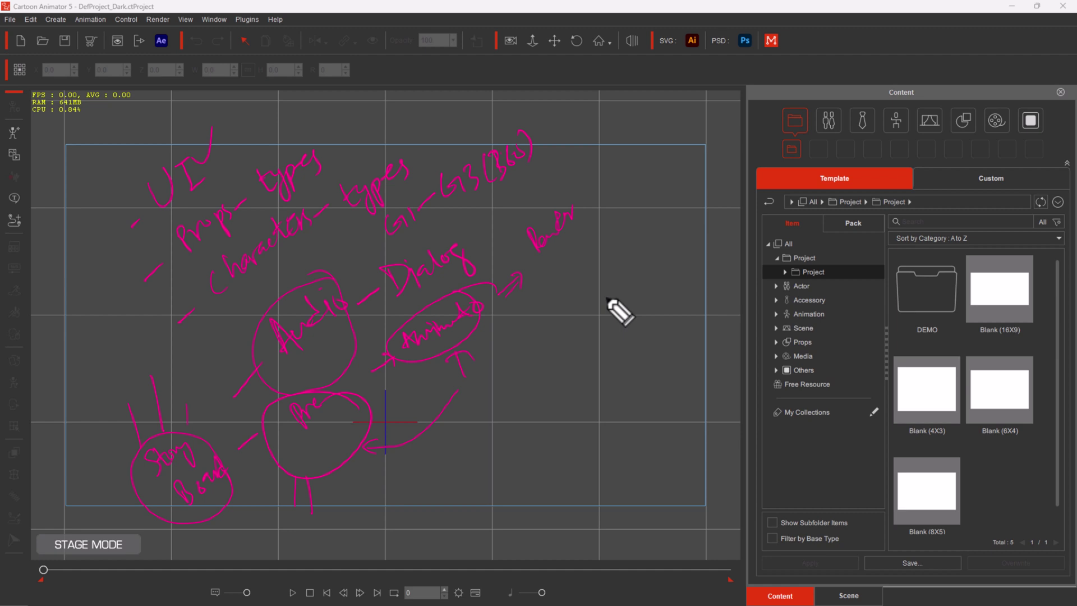
key("e")
mouse_move(23, 159)
left_mouse_down()
mouse_move(14, 185)
mouse_move(32, 200)
left_mouse_up()
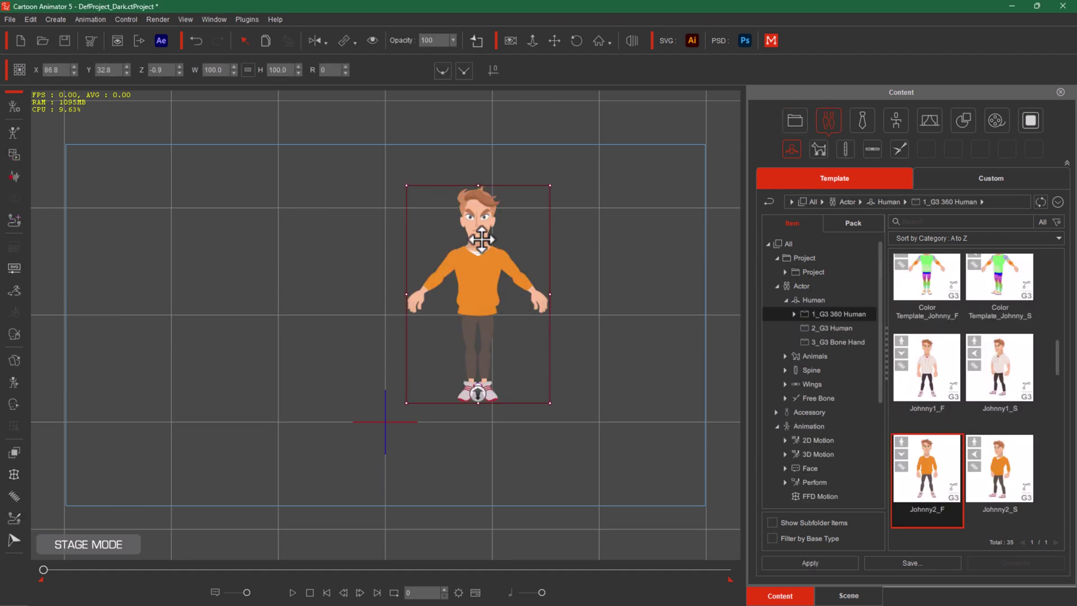
- Enlarge the orange-sweater character to about 169 % at about X -8.6, Y -82, and display the timeline
left_click_drag(548, 399, 600, 392)
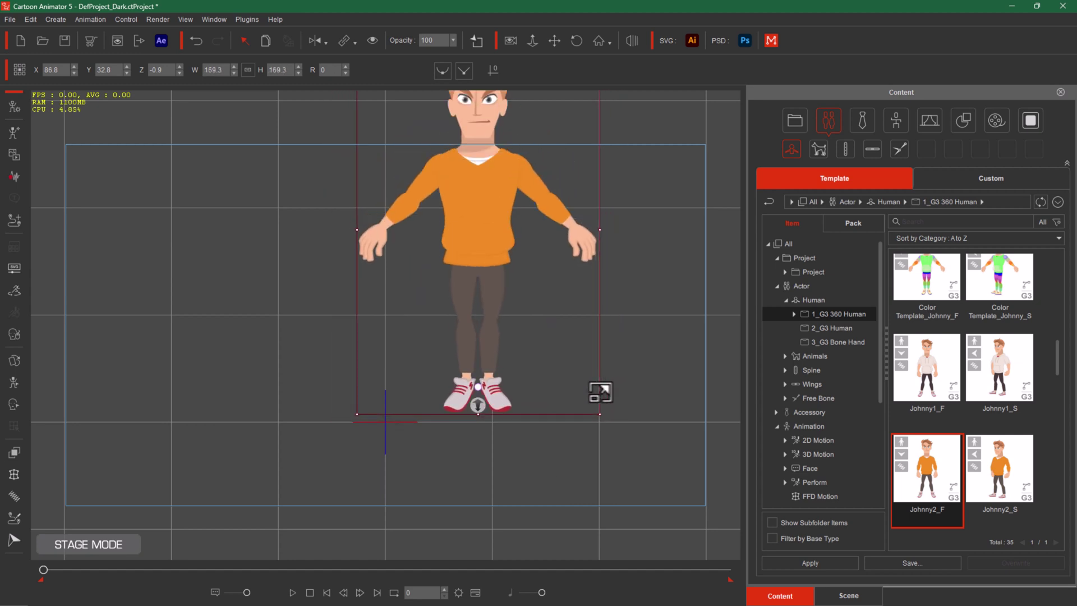
left_click_drag(452, 286, 372, 331)
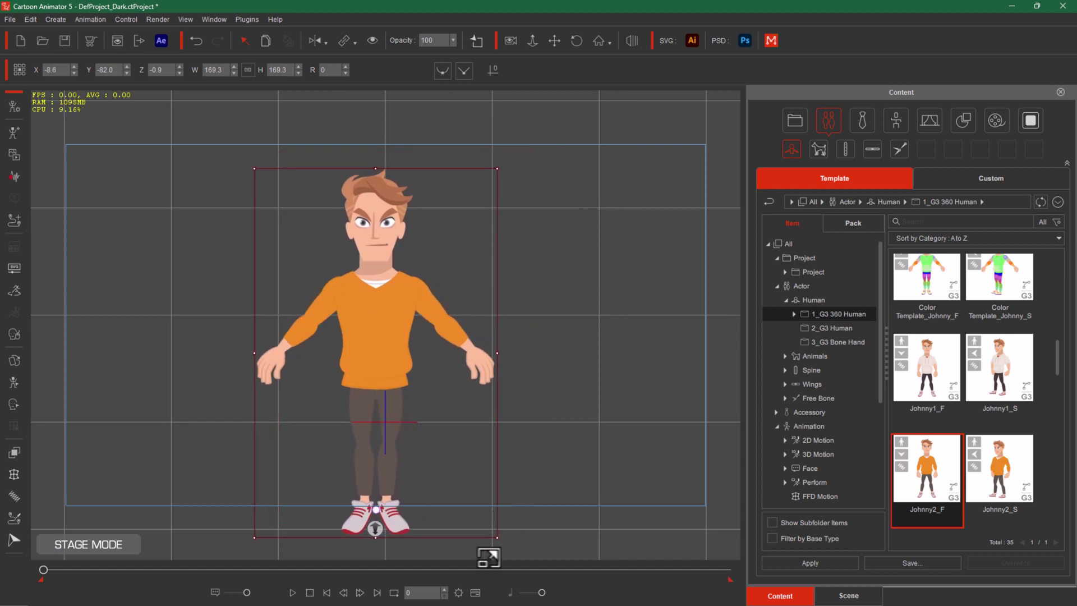
left_click(476, 593)
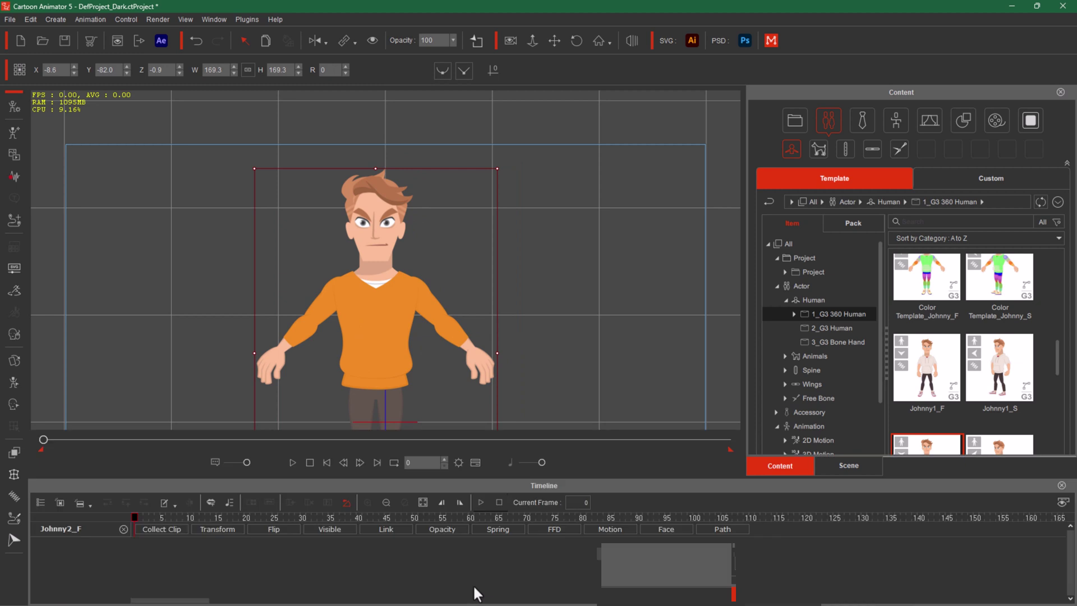
- Record a voice script of about 4.7 seconds for the character at 44100 Hz, 16 Bit, preview it and apply it
left_click(14, 179)
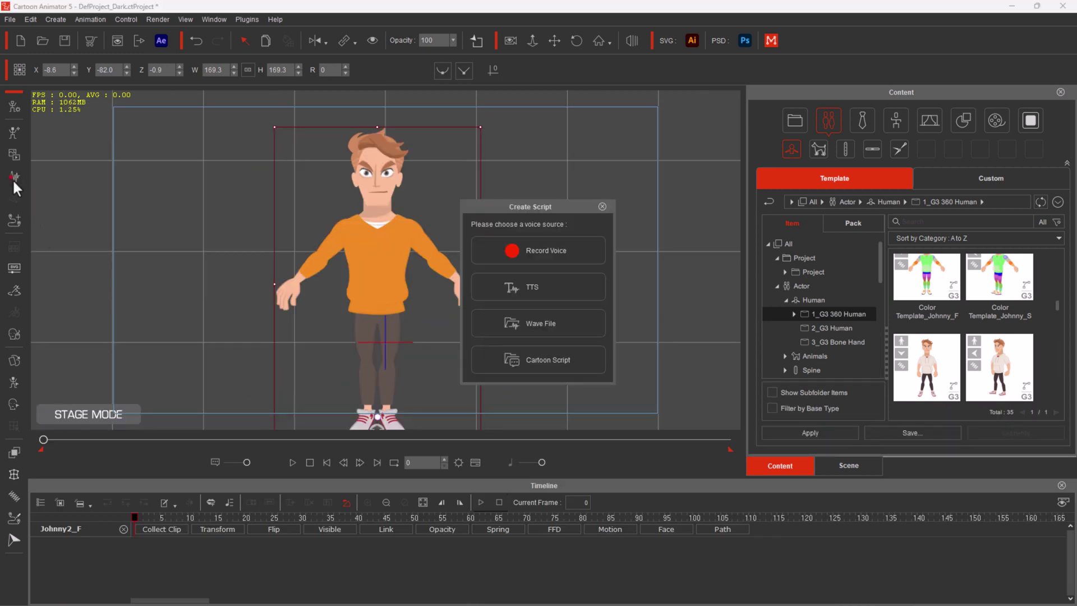
left_click(553, 251)
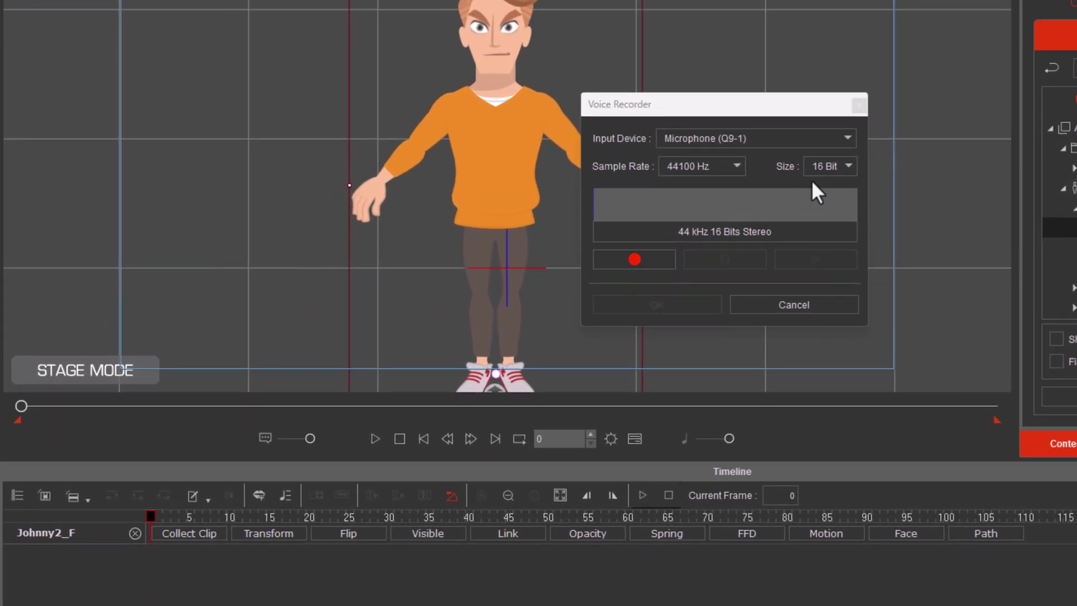
left_click(842, 138)
left_click(841, 138)
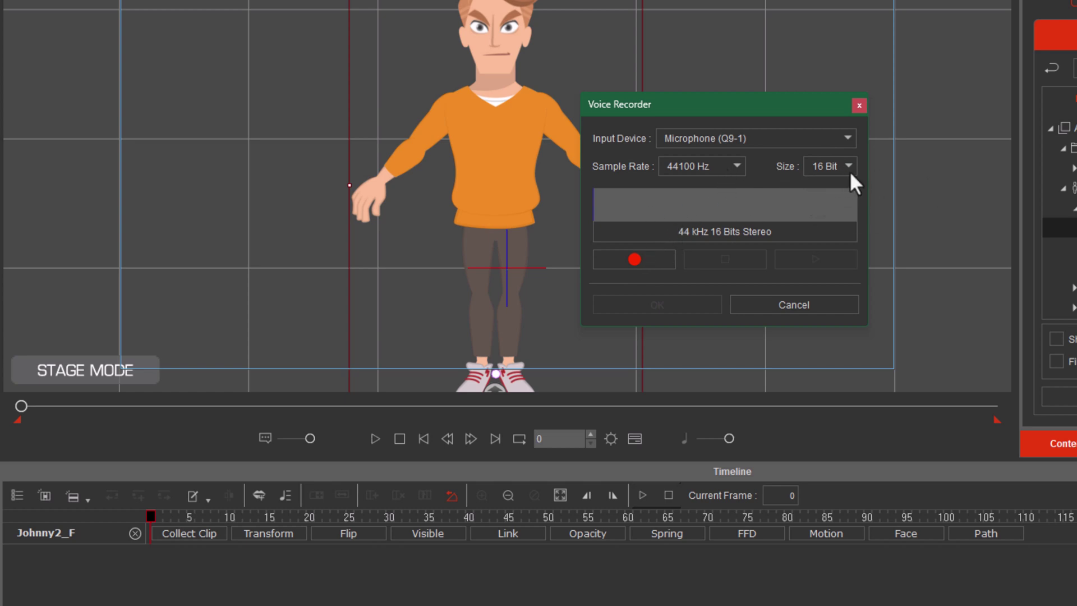
left_click(636, 259)
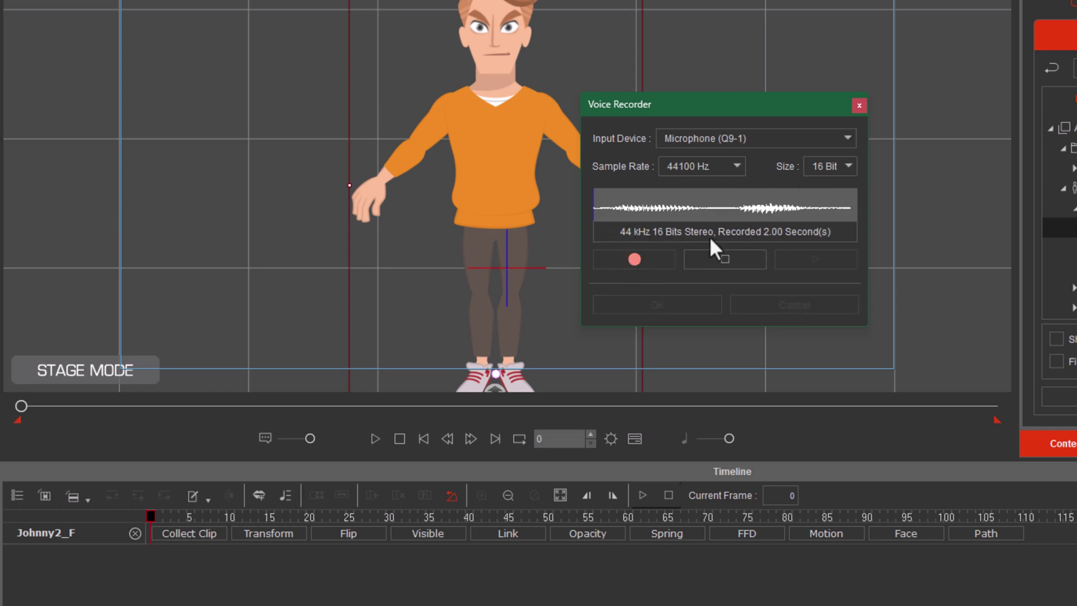
left_click(714, 263)
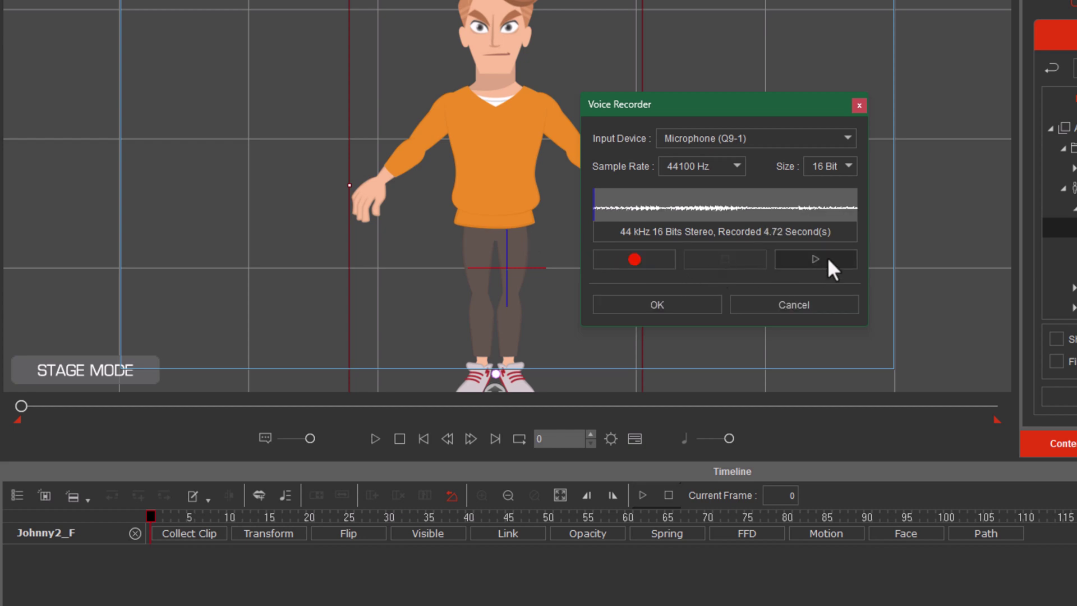
left_click(821, 264)
left_click(757, 261)
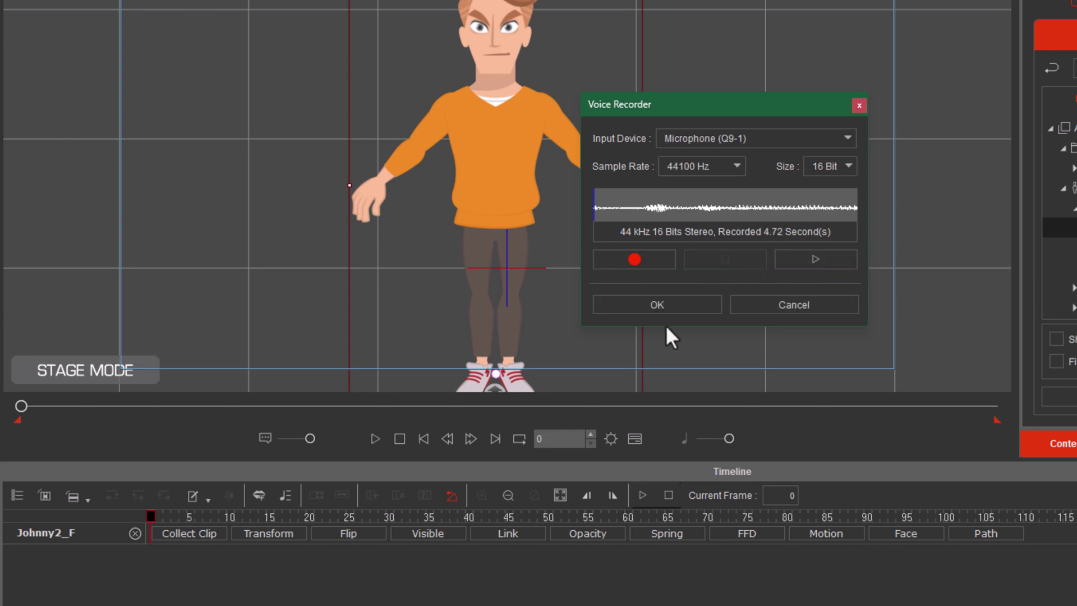
left_click(664, 304)
- Play the character's lip-sync animation and display its Face tracks in the timeline
key("space")
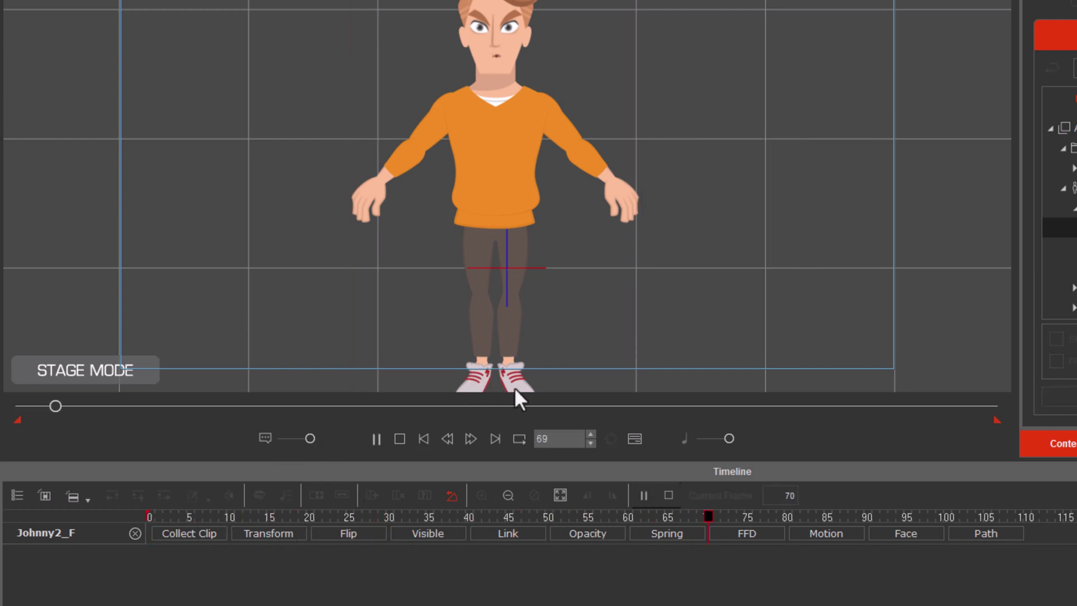
left_click(377, 439)
left_click(529, 127)
left_click(906, 533)
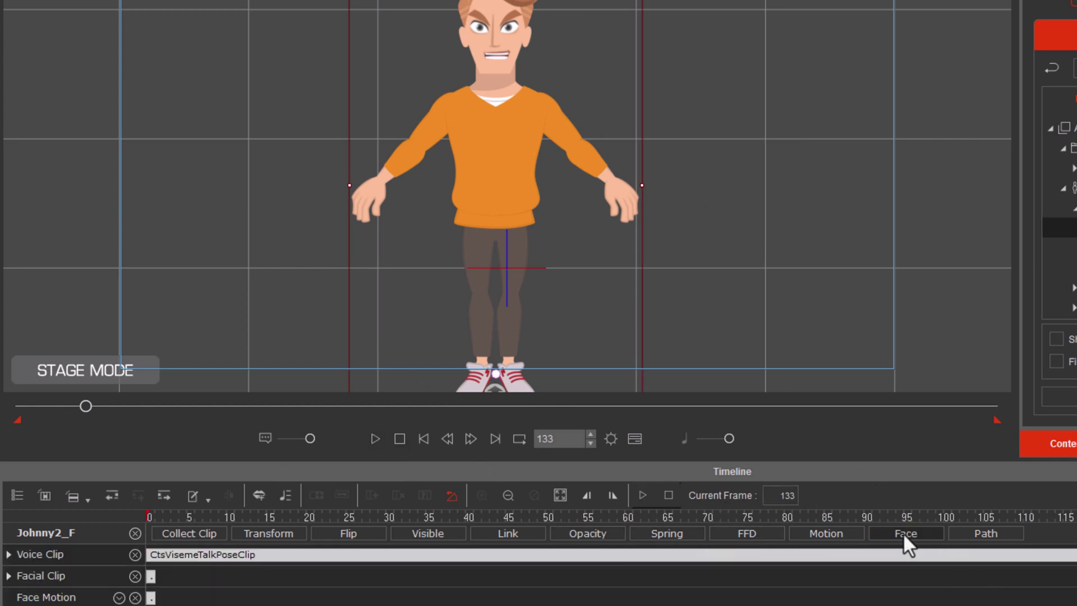
left_click(935, 534)
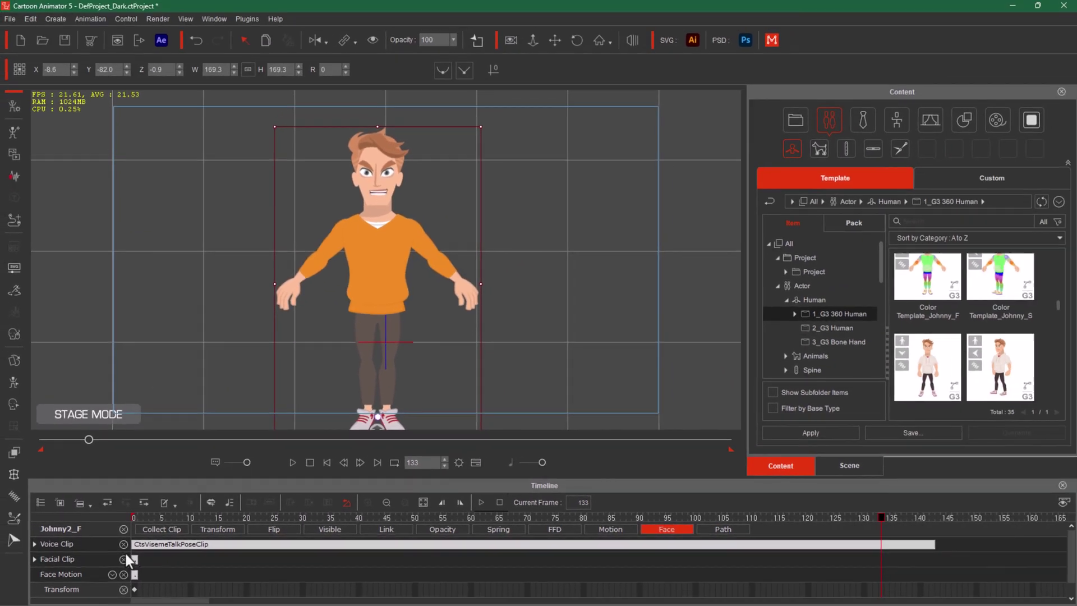
- Expand the Voice Clip into its Voice and Lips tracks and scrub through the clip
left_click(337, 543)
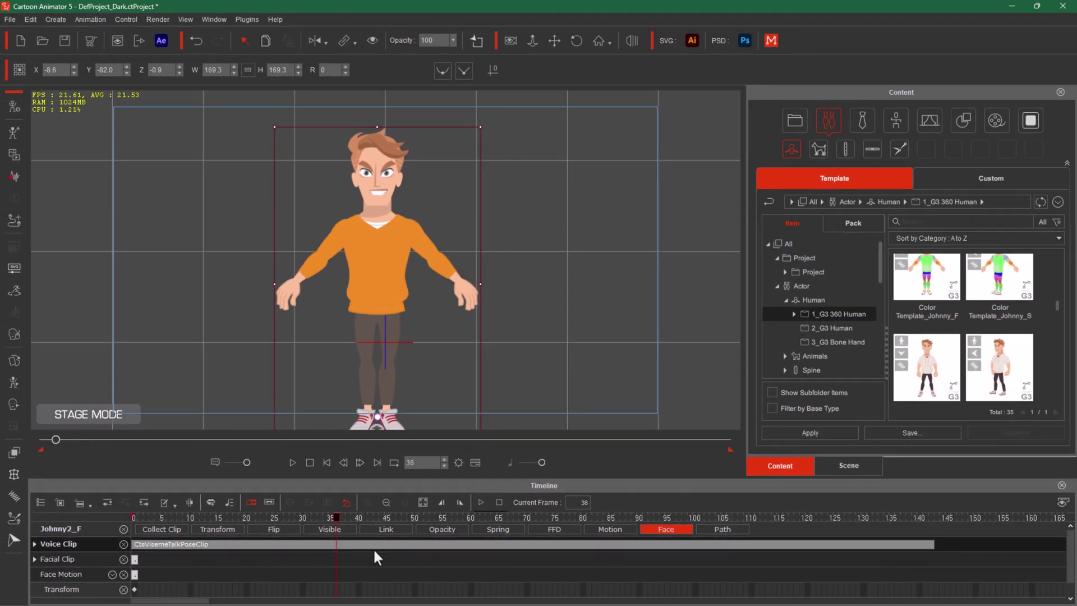
left_click_drag(342, 520, 72, 510)
left_click_drag(257, 538, 649, 542)
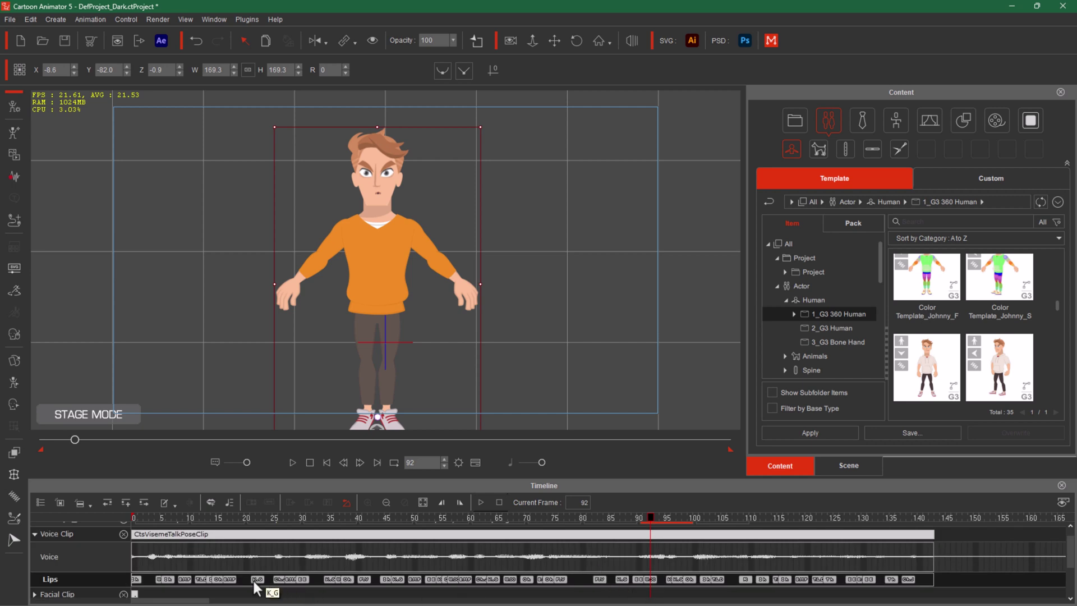
- Inspect individual mouth-shape keys on the Lips track from frame 22 onward and scrub to frame 48
left_click(256, 581)
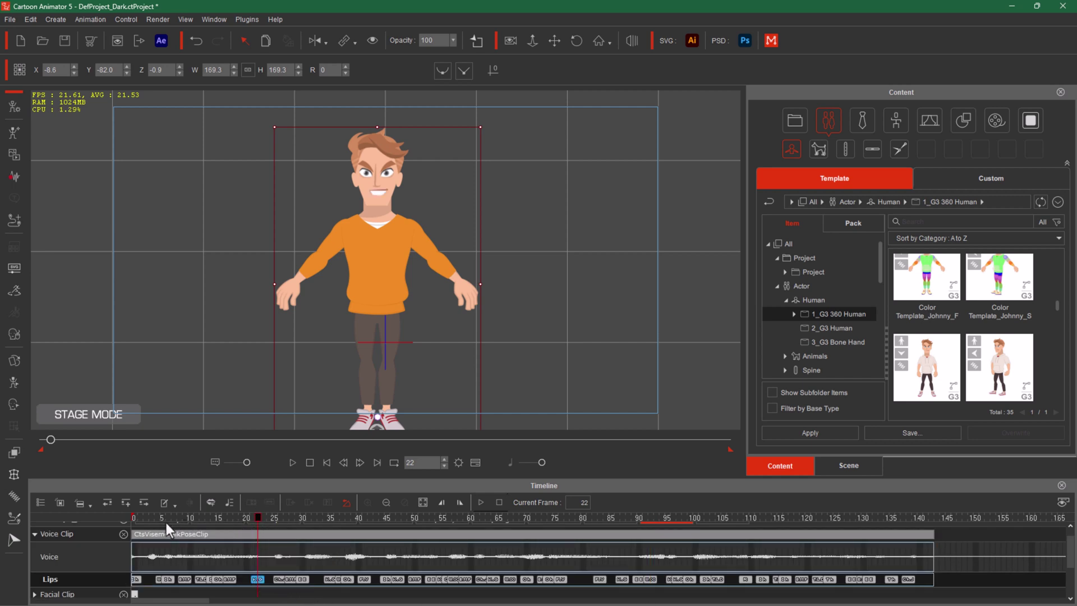
left_click(274, 517)
left_click(278, 580)
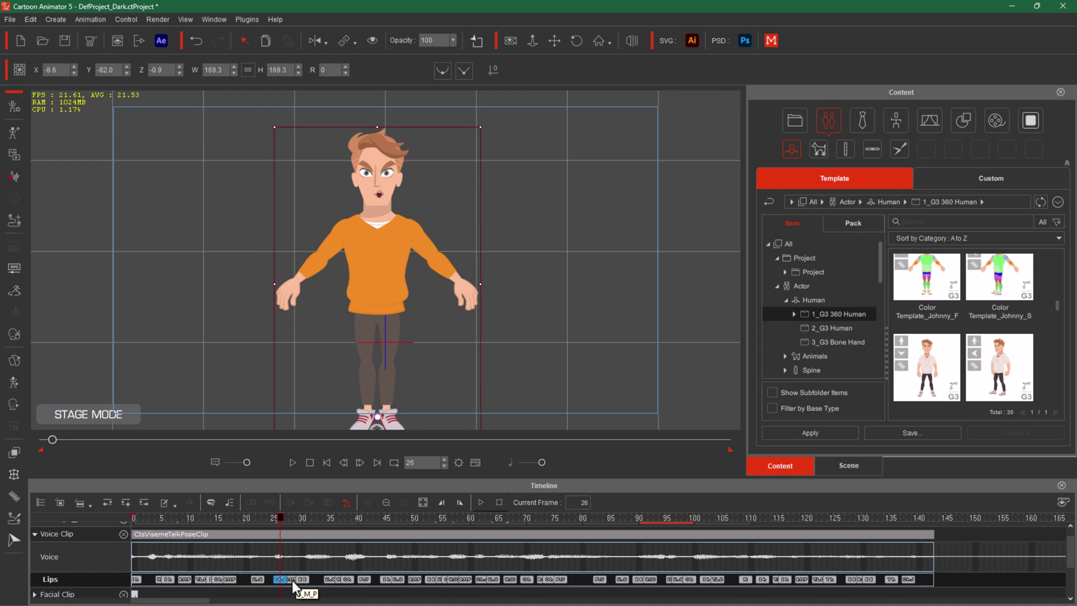
left_click(292, 580)
left_click_drag(296, 519, 402, 539)
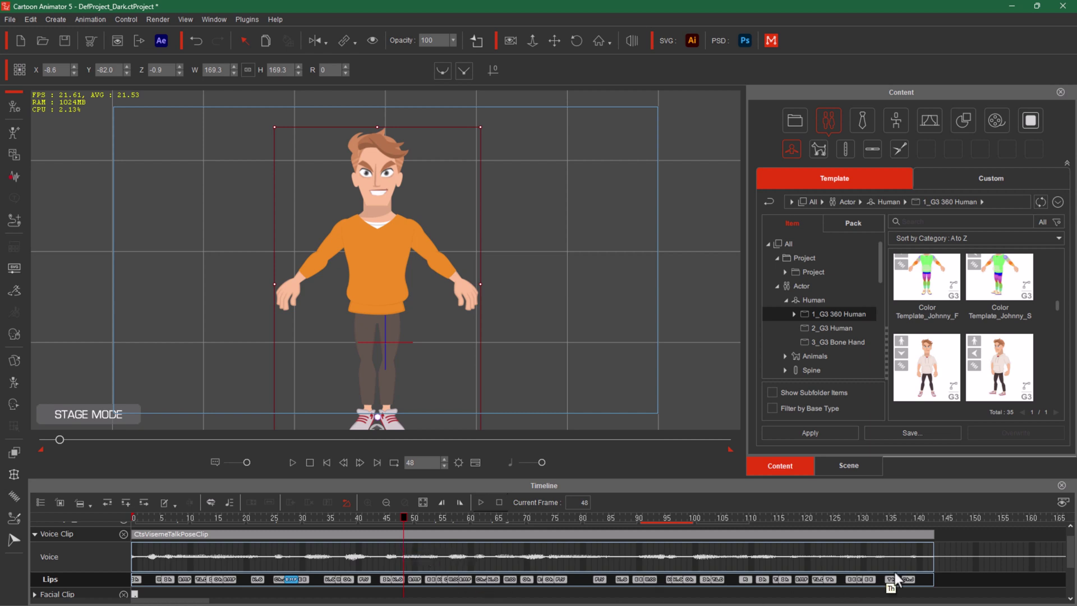
- Delete the recorded voice clip from the character's timeline
double_click(402, 533)
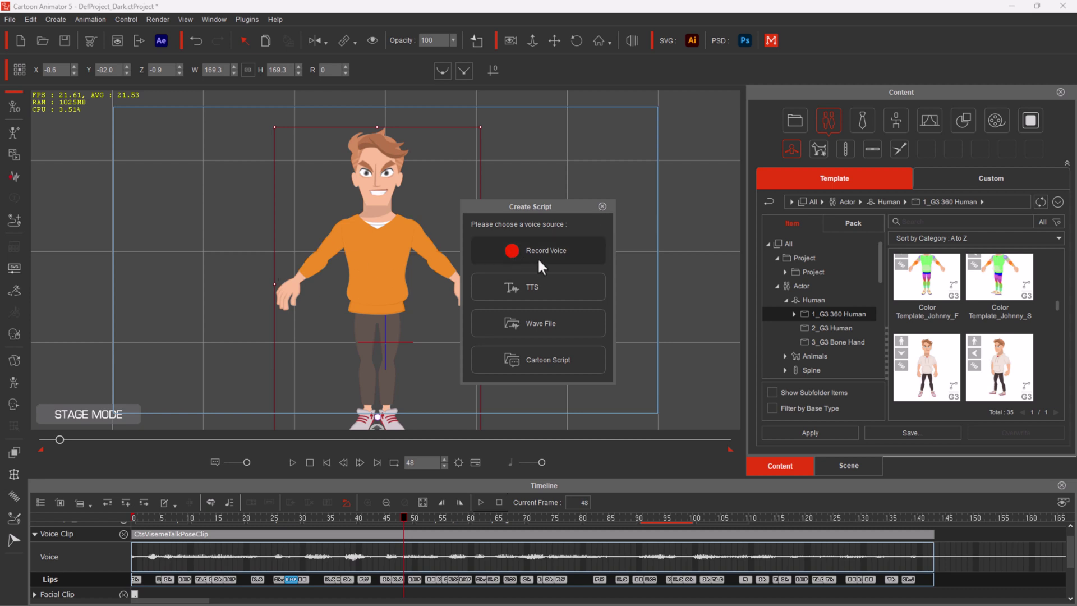
left_click(602, 205)
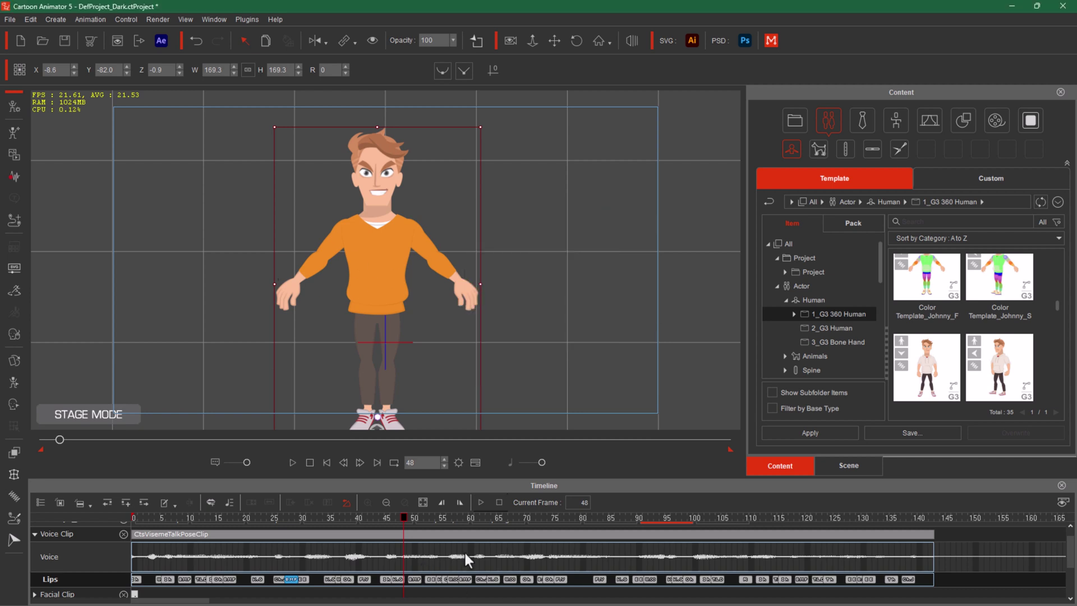
left_click_drag(959, 536, 62, 598)
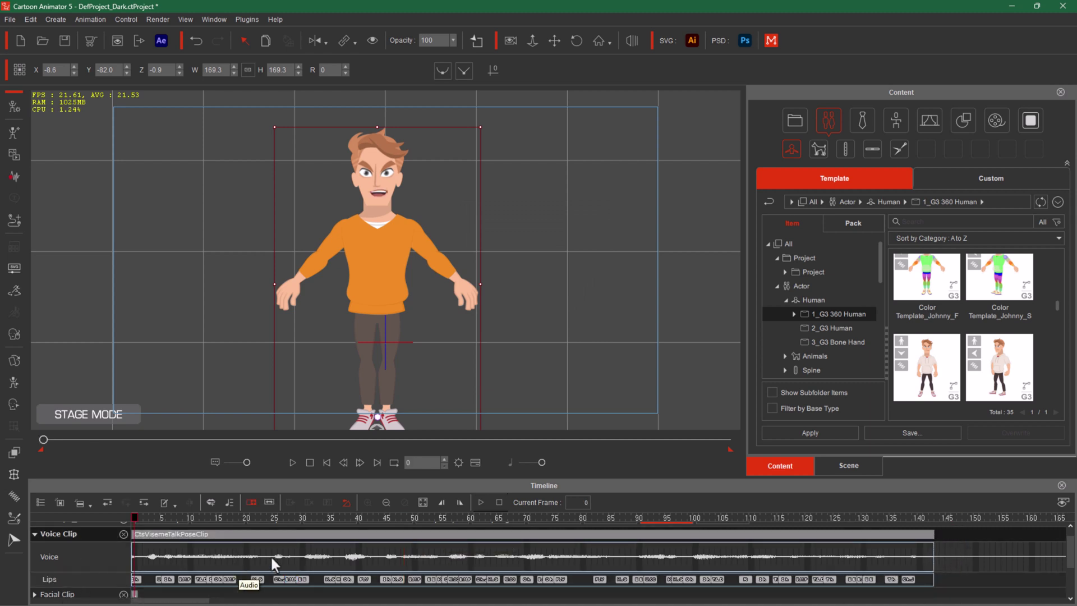
key("Delete")
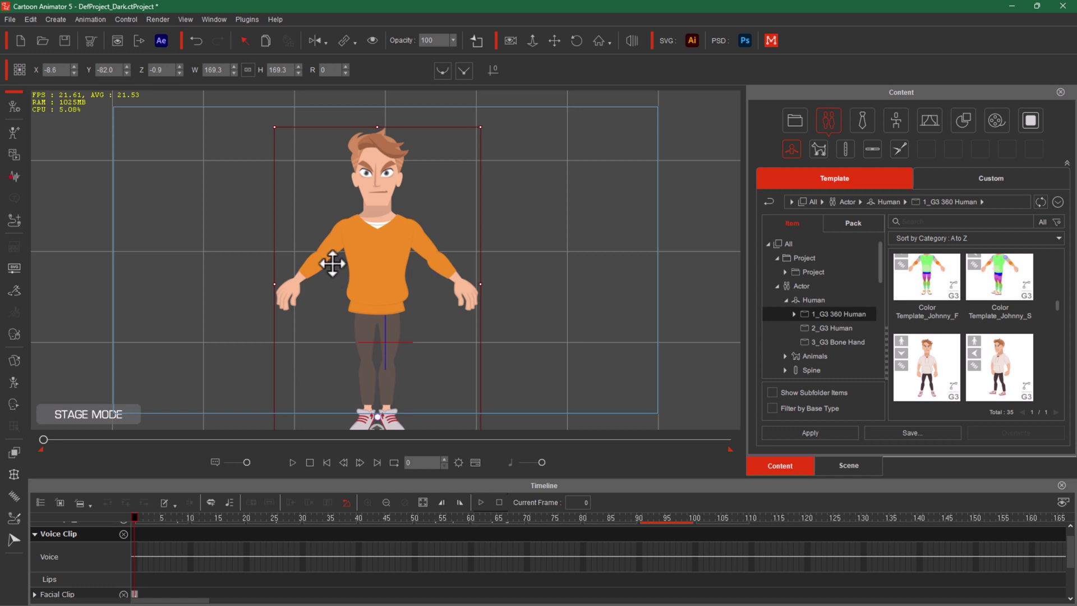
- Create a text-to-speech script with a greeting, the speaker's name and "I am an Animator. We are learning Animation.", and listen to it
left_click(14, 182)
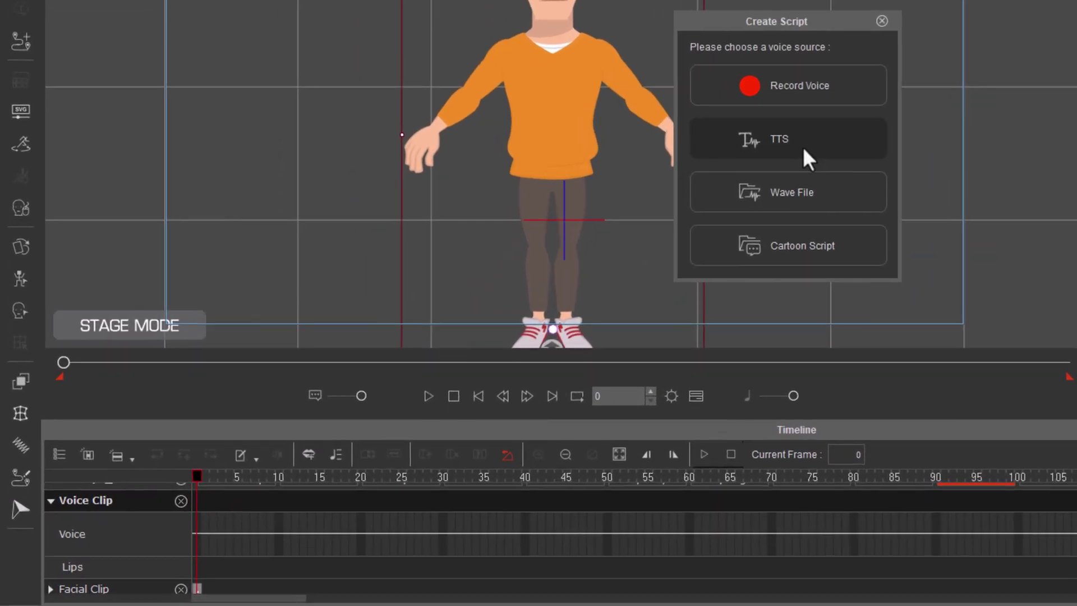
left_click(803, 146)
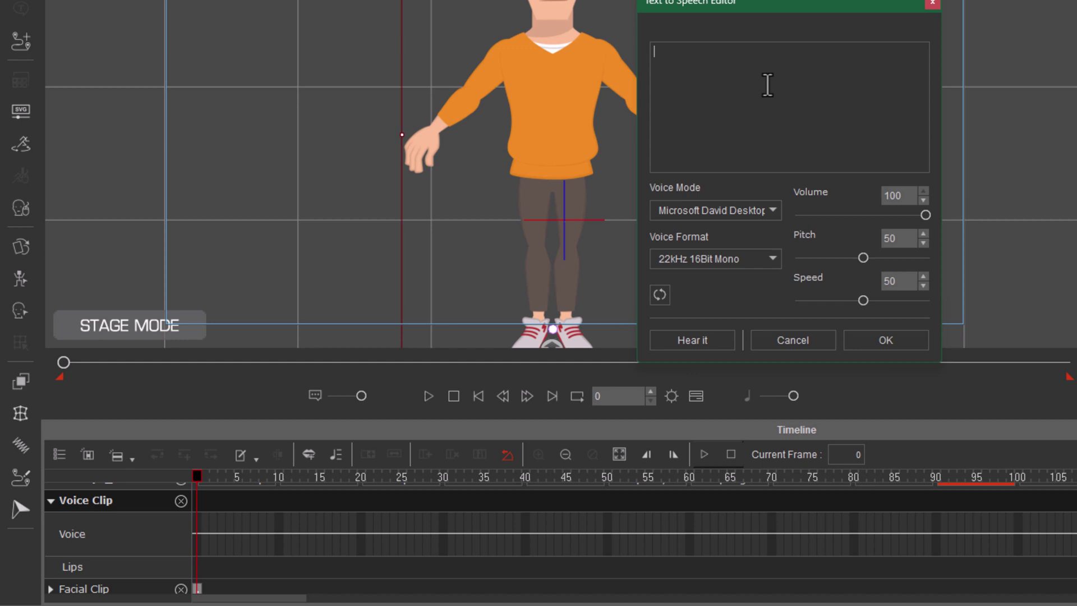
type("Hello, My Name is Riz. I am an Animator. We are learning Animation.")
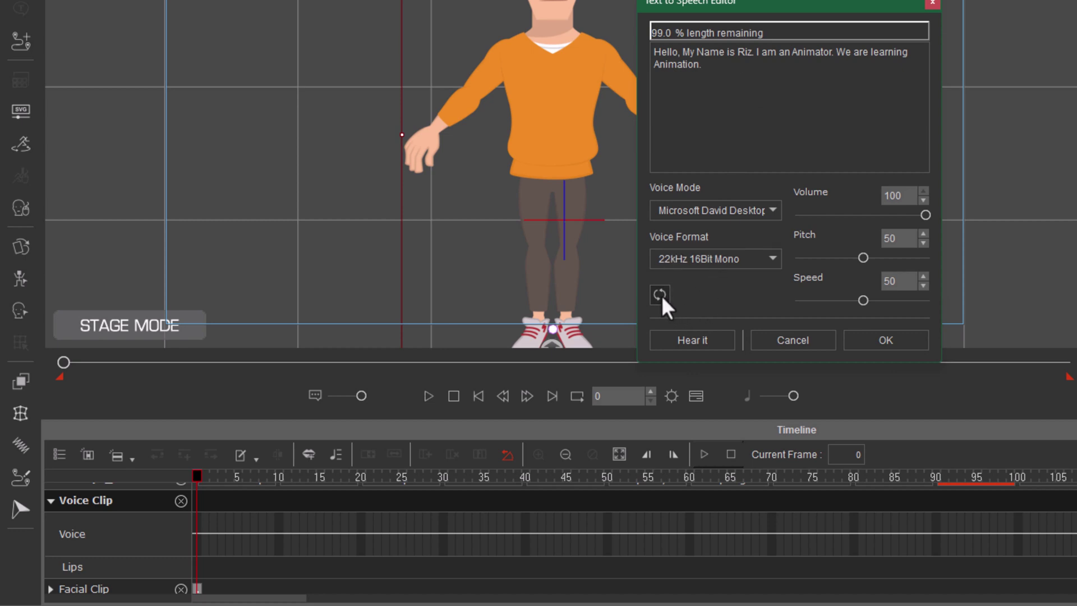
left_click(678, 342)
- Keep the Microsoft David Desktop voice and 22kHz 16Bit Mono format, generate the text-to-speech clip, and play it on the character
left_click(757, 220)
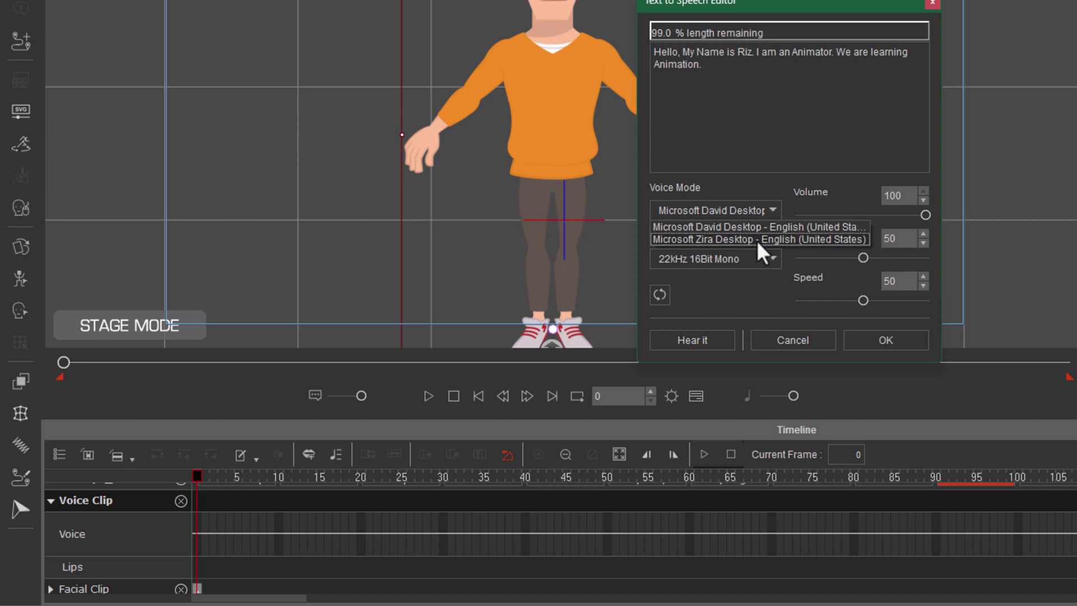
left_click(757, 287)
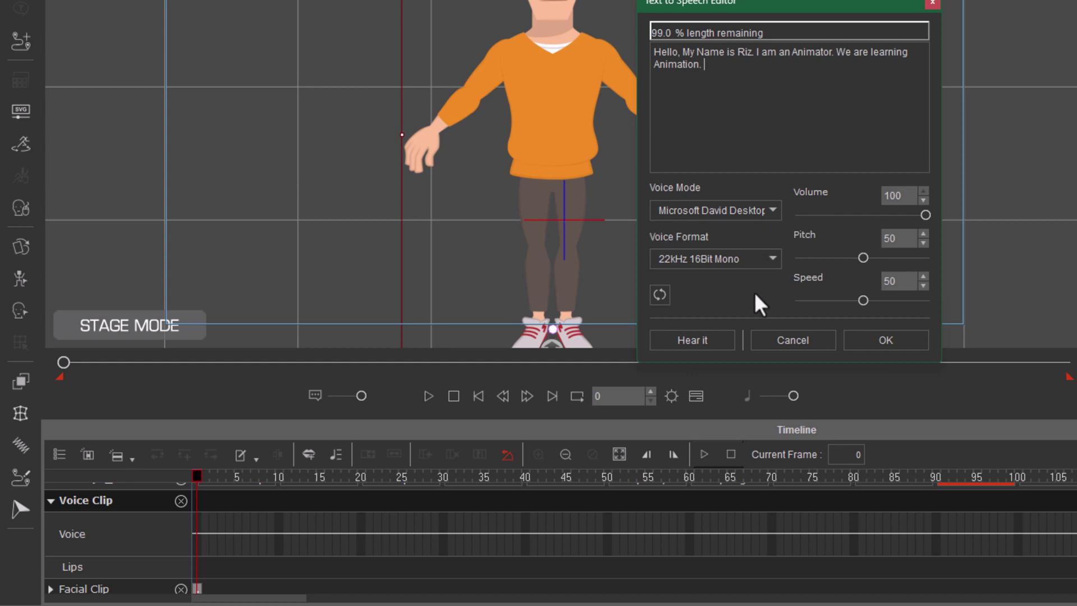
left_click(768, 258)
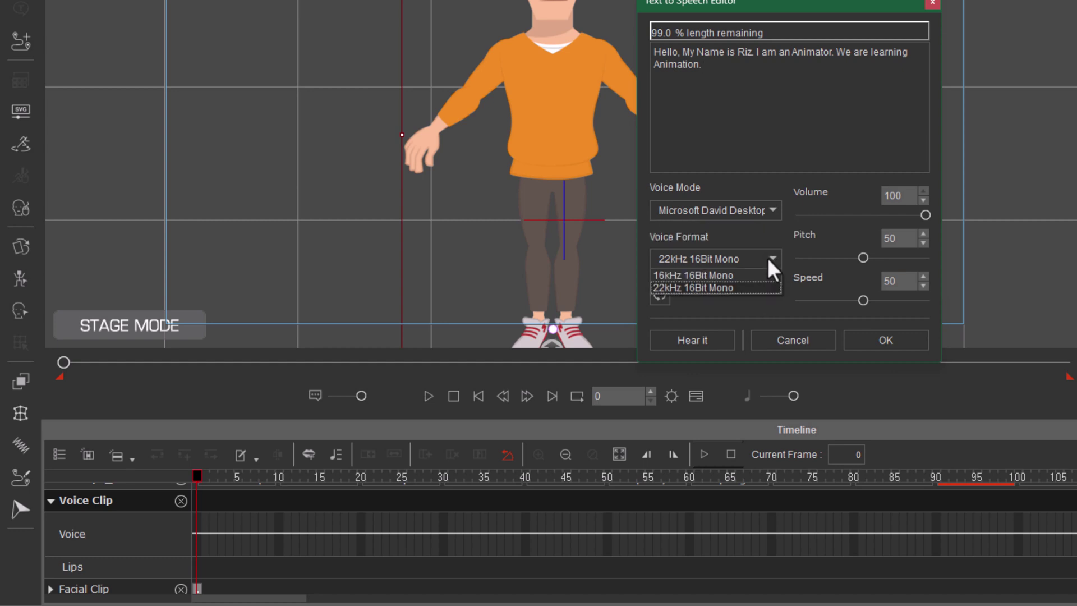
left_click(746, 288)
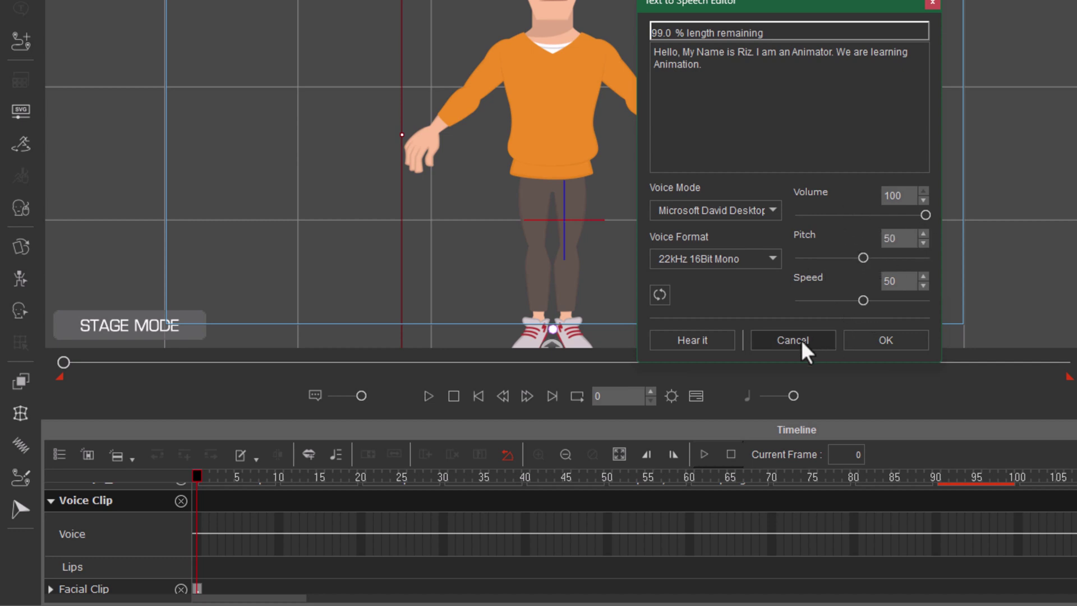
left_click(877, 338)
key("space")
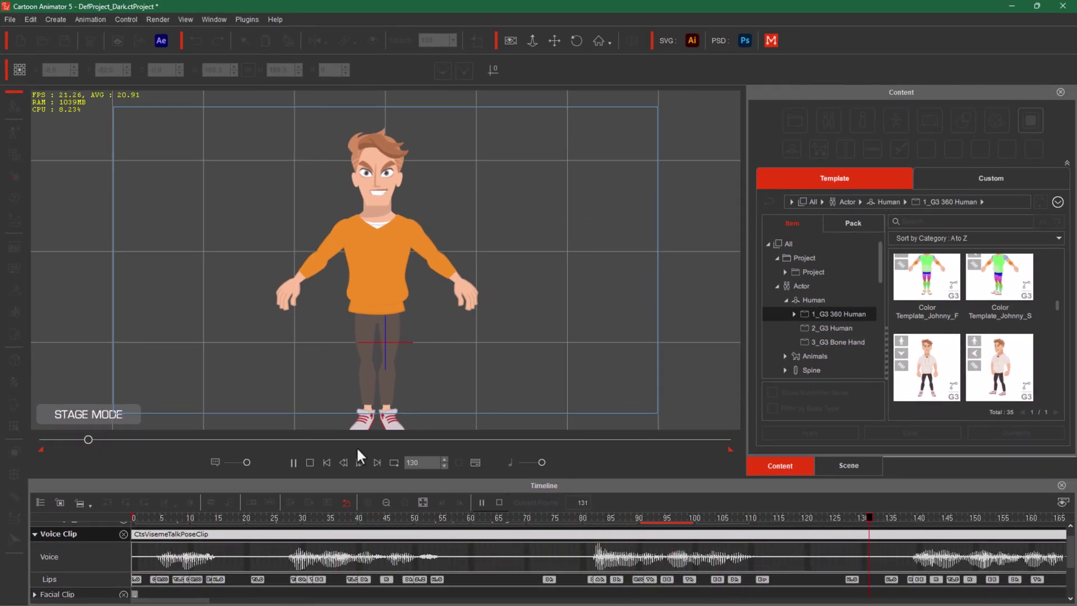
left_click(326, 463)
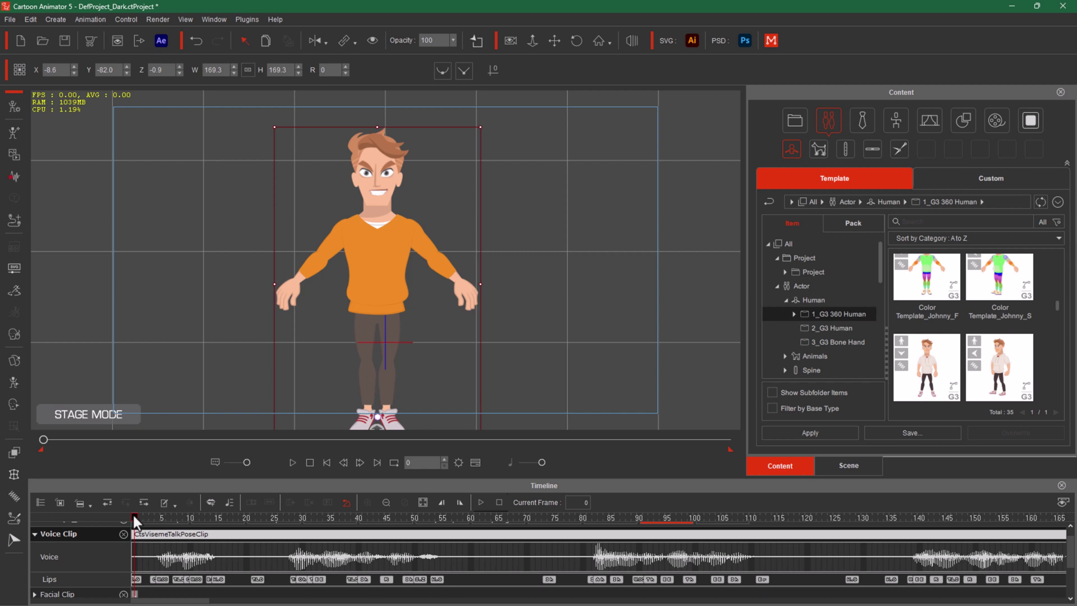
- Delete the text-to-speech clip, including its voice and lip keys, from the character's timeline
key("F3")
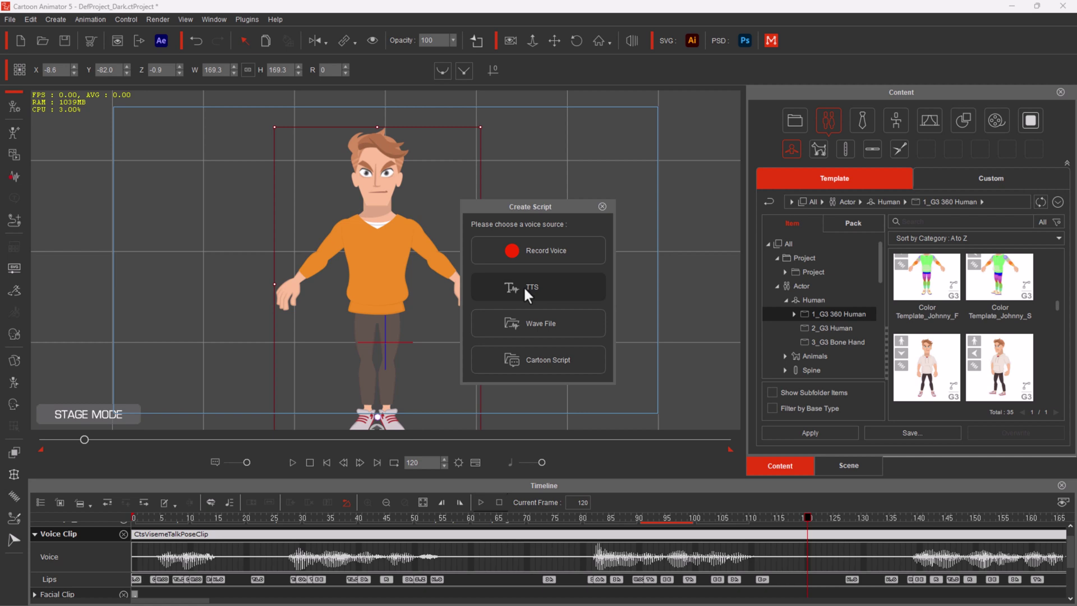
left_click(460, 486)
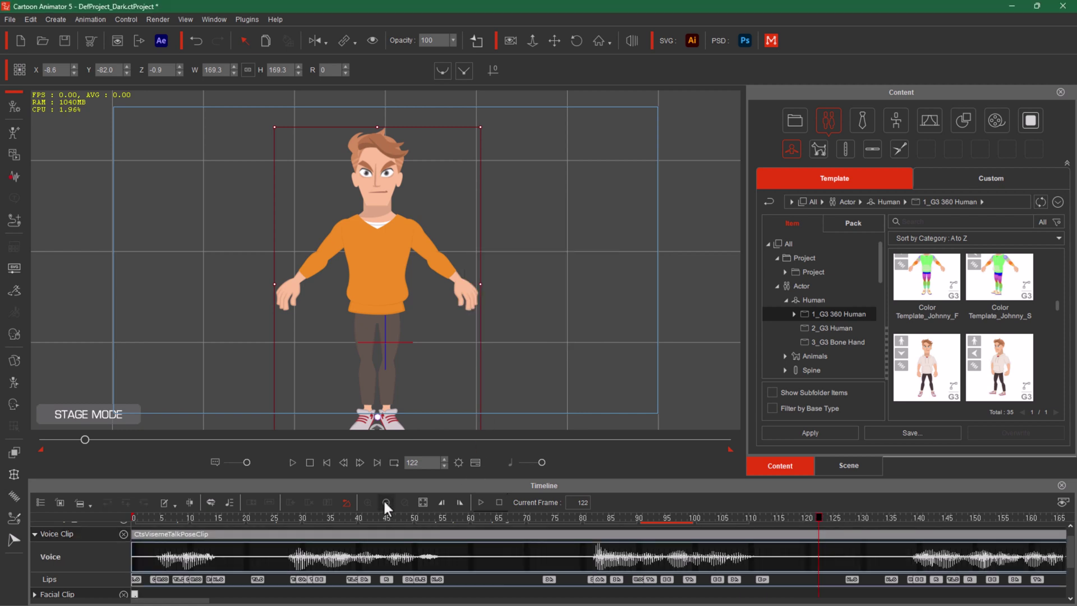
left_click(424, 503)
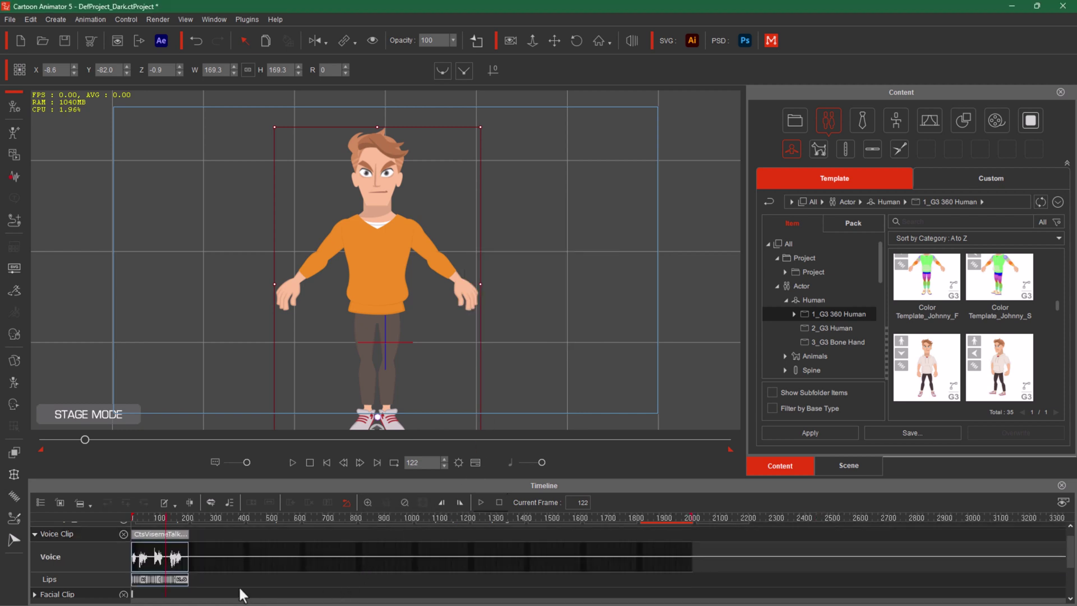
left_click_drag(213, 545, 136, 589)
left_click_drag(207, 531, 126, 598)
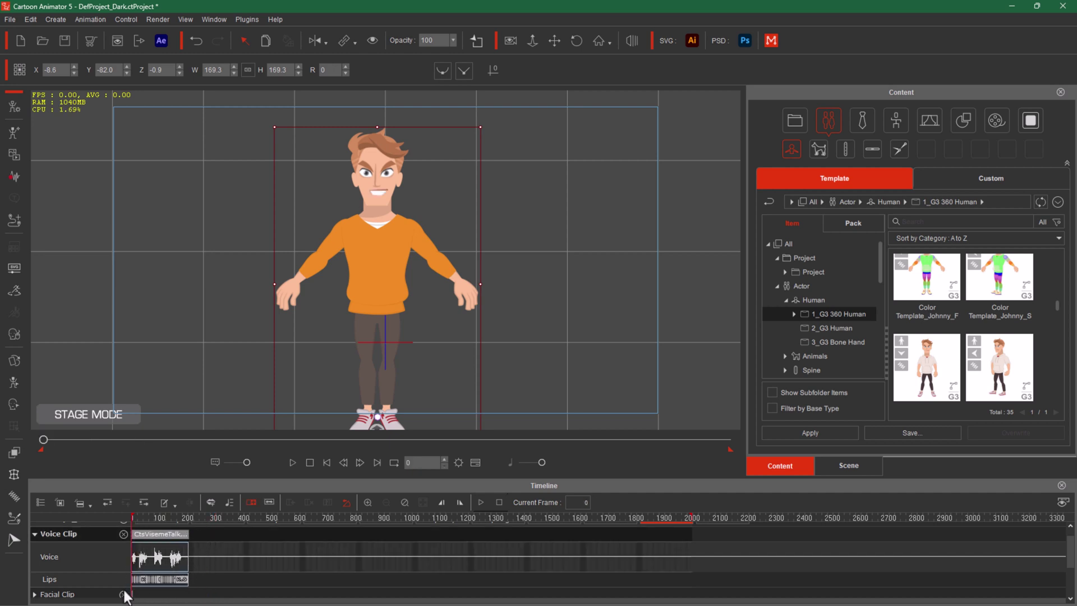
key("Delete")
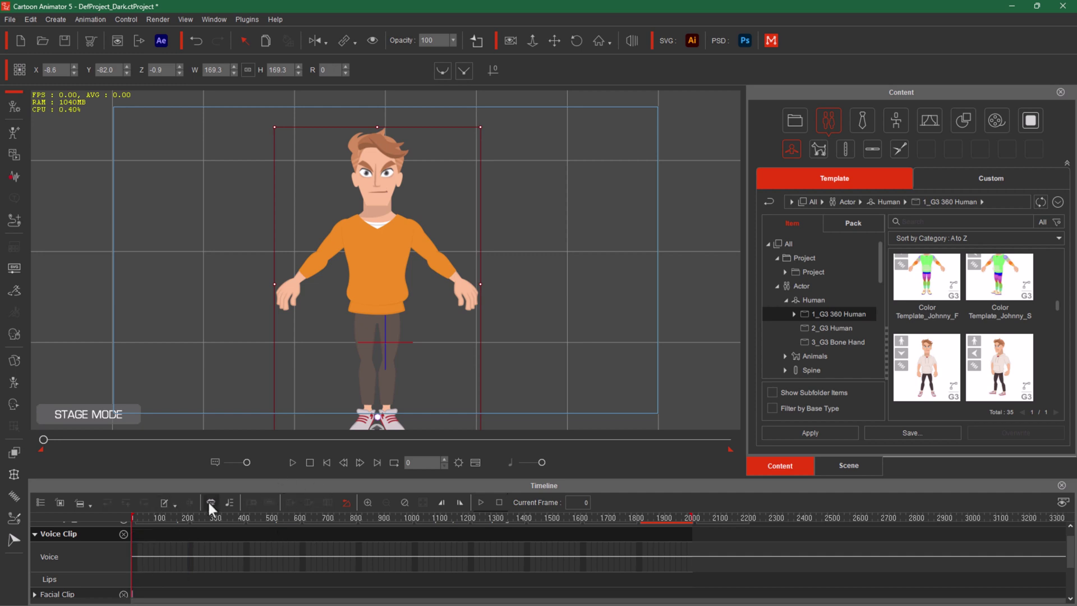
- Import the MP3 file from the Music folder as the character's voice using the Wave File source
left_click(229, 502)
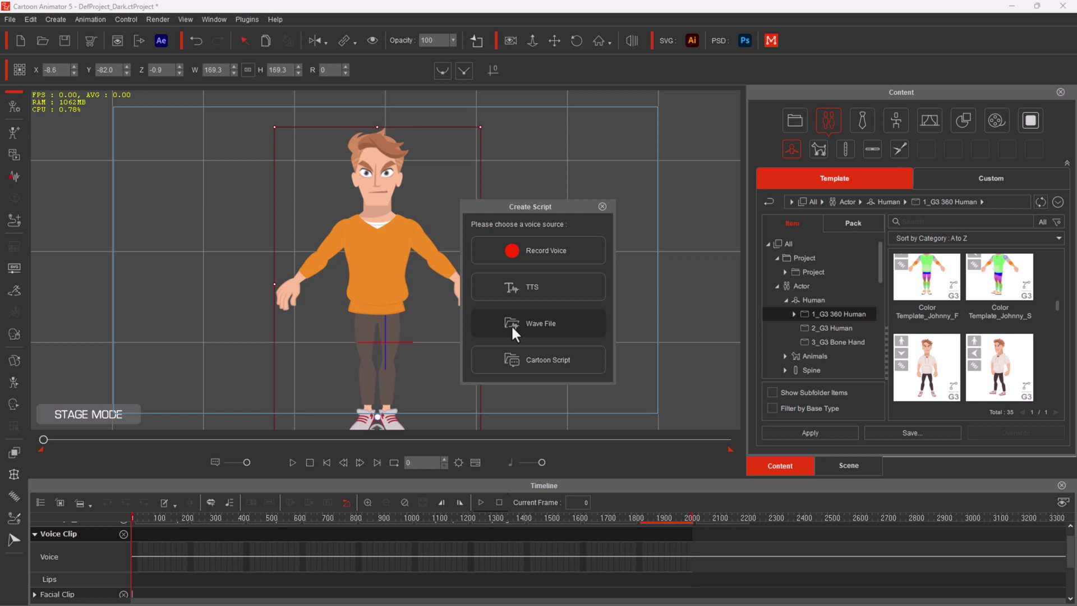
left_click(545, 324)
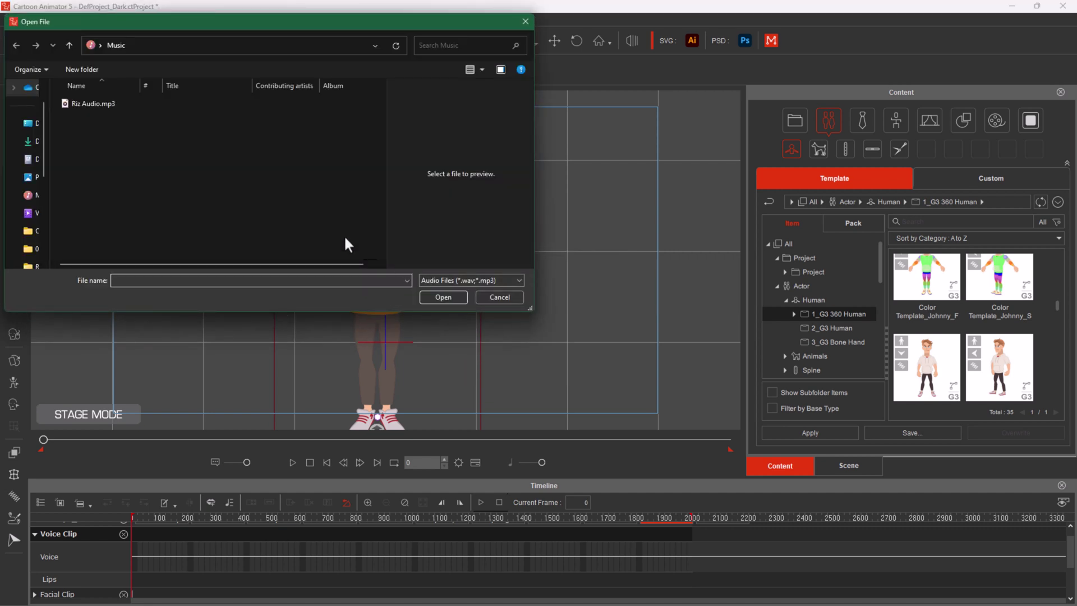
left_click(469, 281)
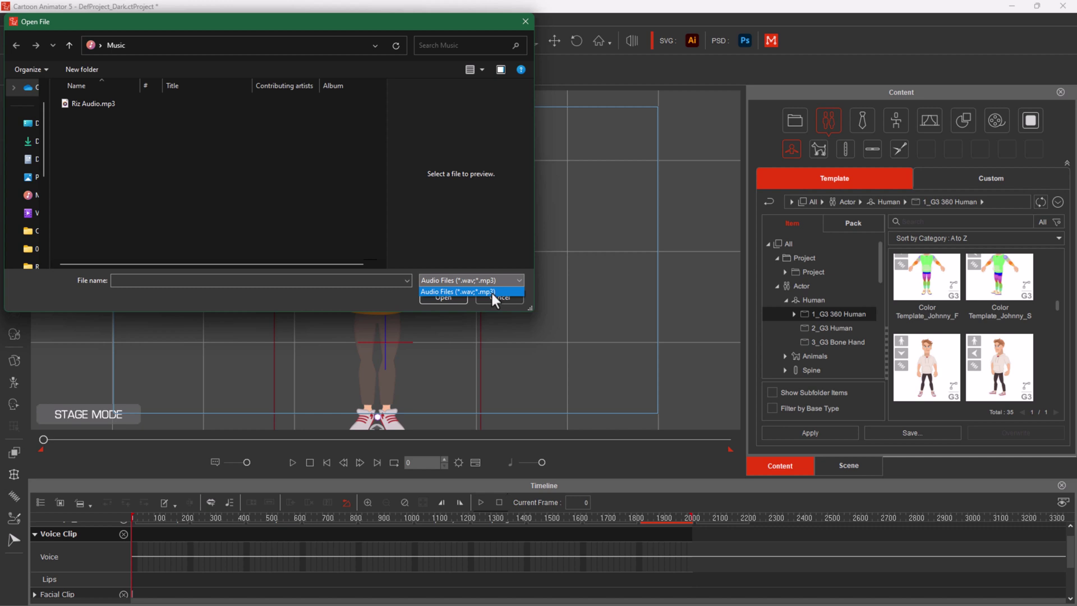
left_click(99, 100)
left_click(101, 103)
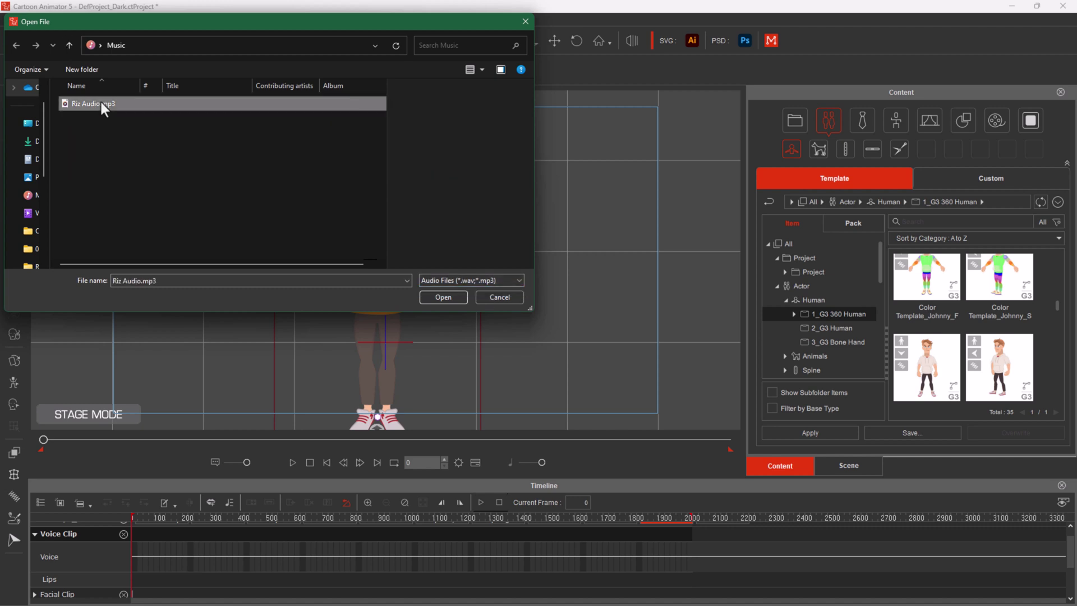
left_click(447, 299)
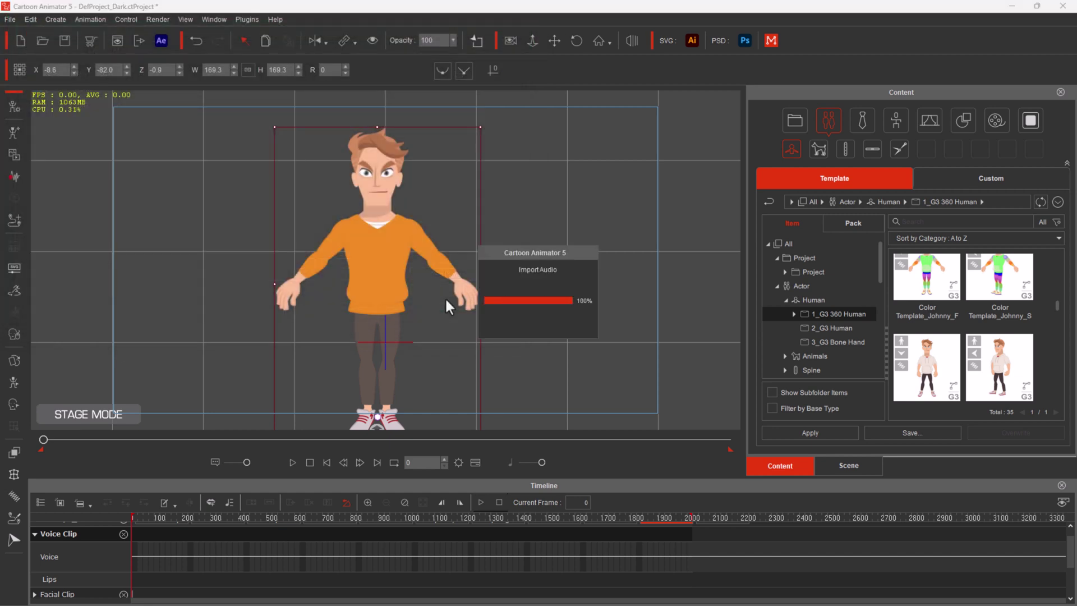
- Play the imported voice clip, go to its end at frame 374, and examine its Voice and Lips tracks in detail
key("space")
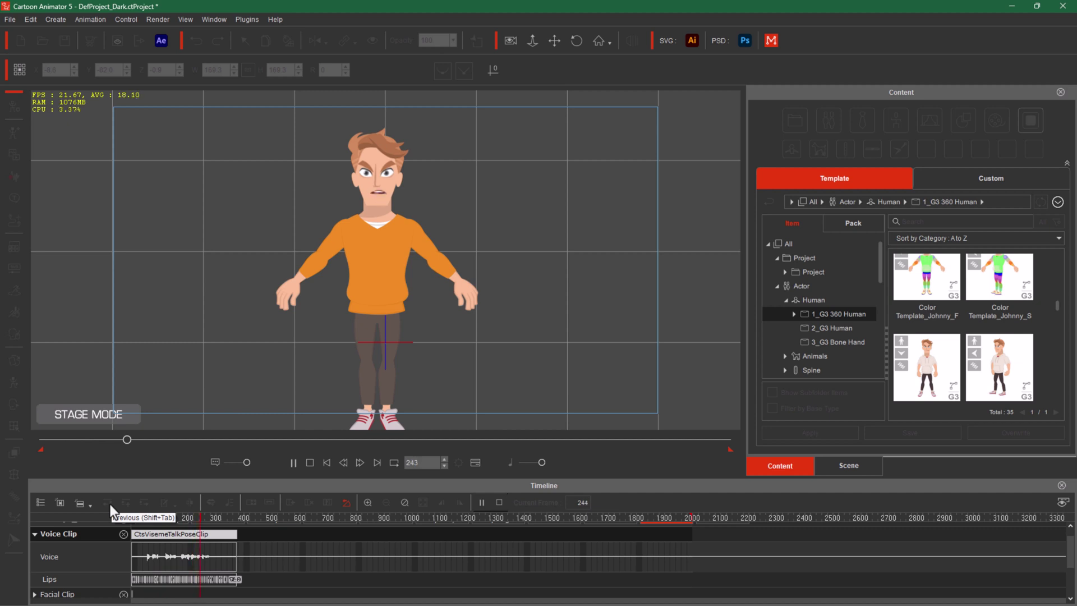
left_click(237, 563)
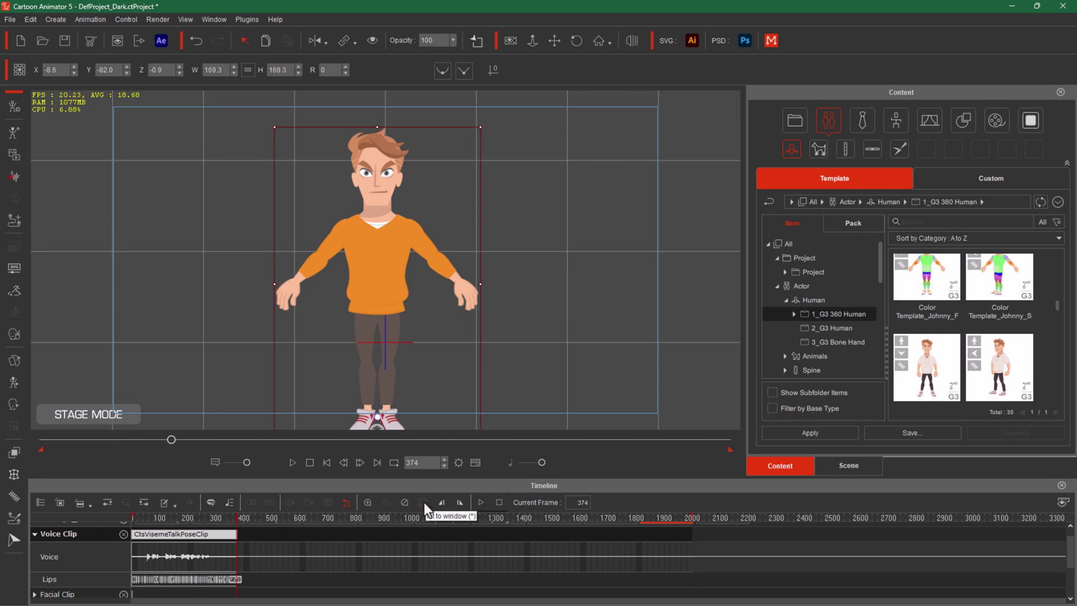
left_click(366, 501)
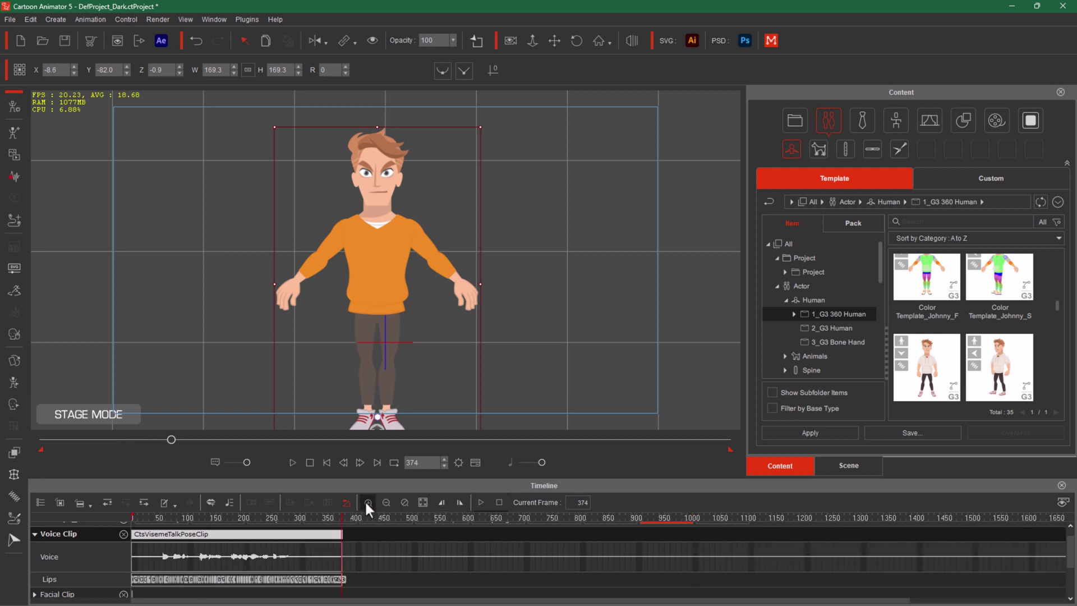
left_click(365, 500)
left_click(364, 500)
left_click(364, 500)
left_click(365, 500)
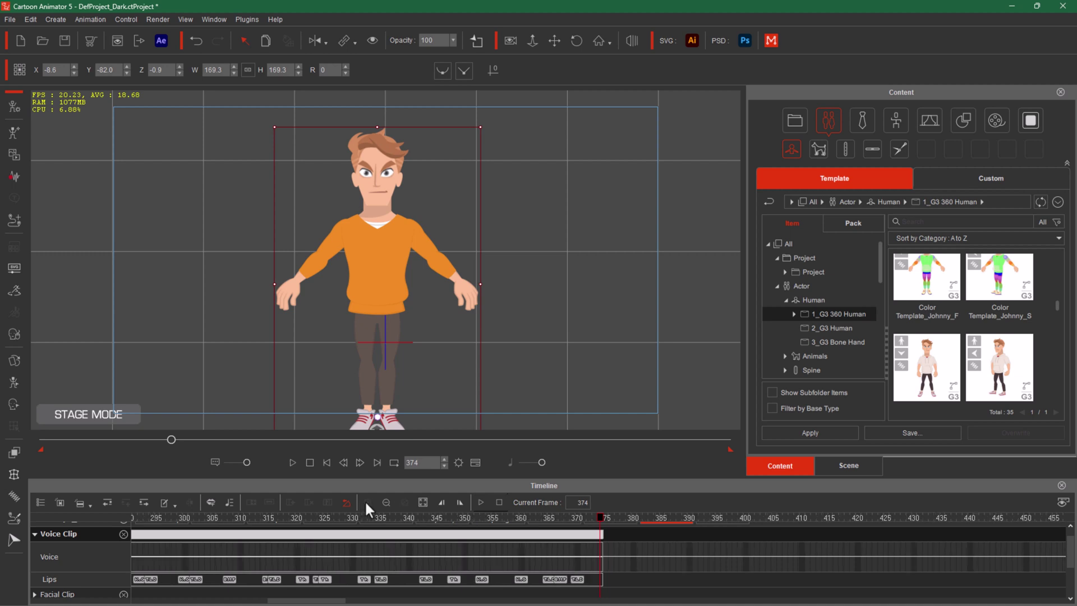
left_click_drag(309, 599, 168, 604)
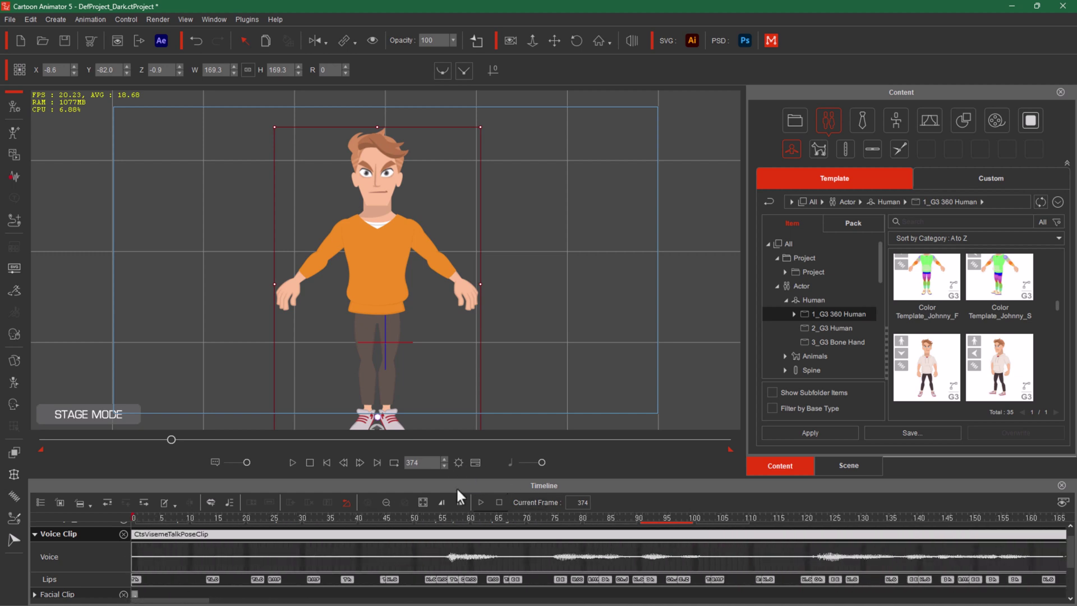
- Scrub through the imported voice clip to frame 216 and replay the lip-sync from the beginning
left_click(386, 503)
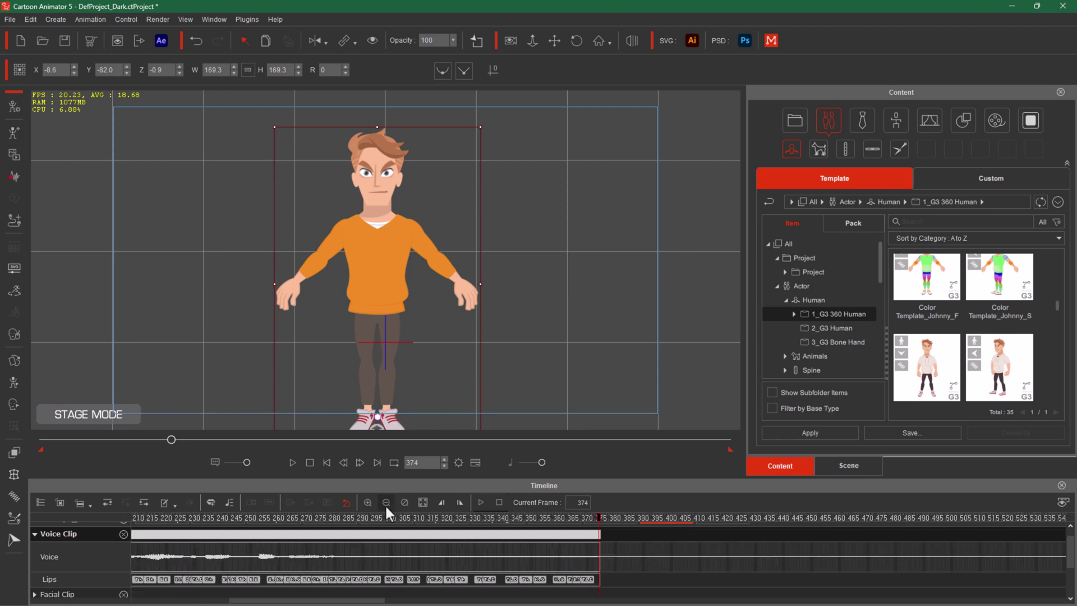
left_click(268, 517)
left_click(175, 530)
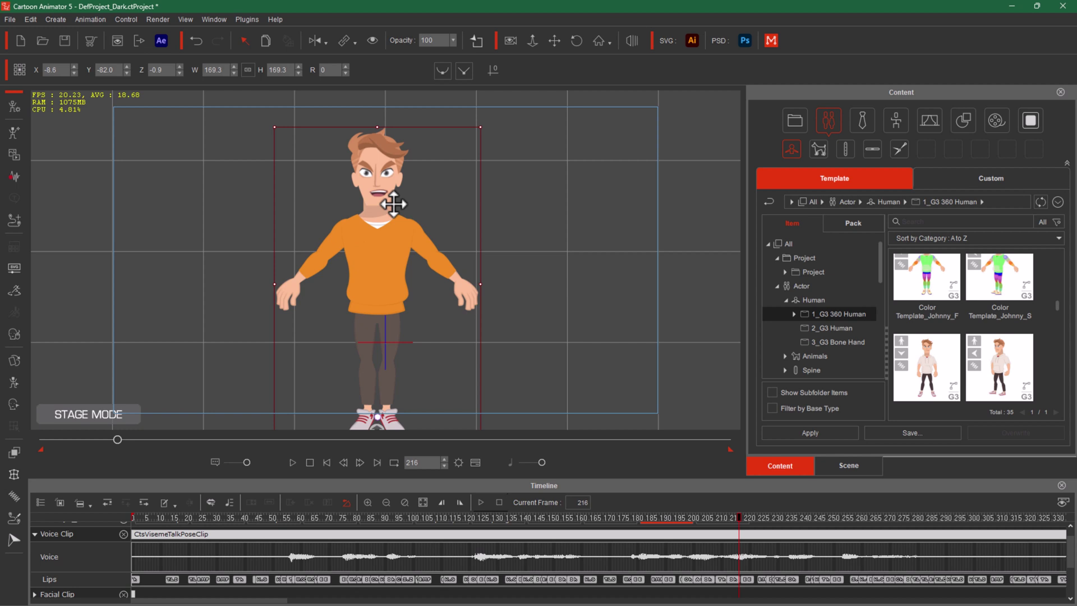
left_click(292, 463)
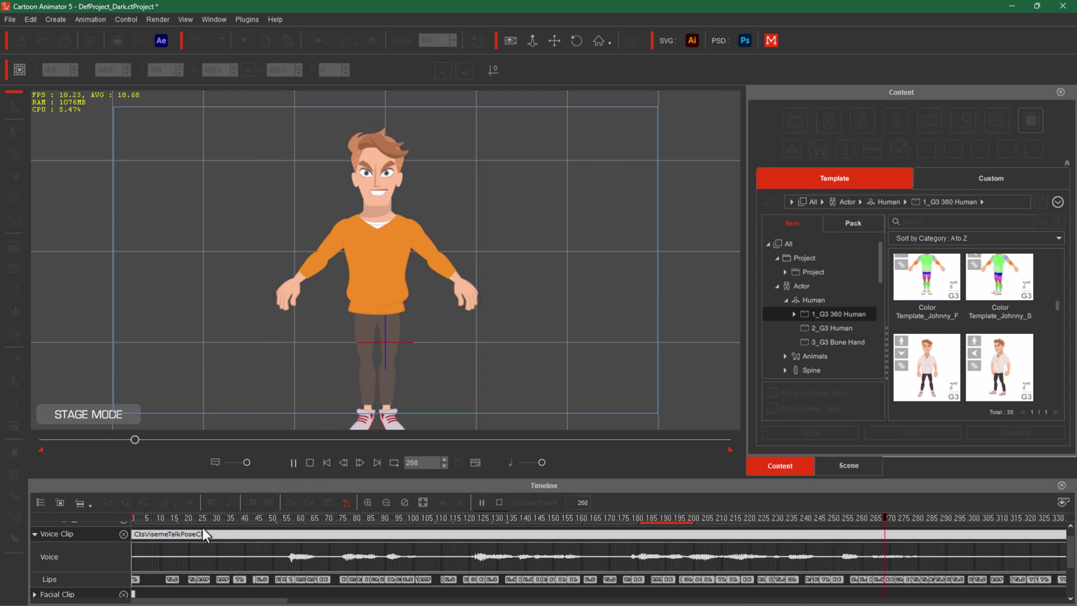
left_click(310, 462)
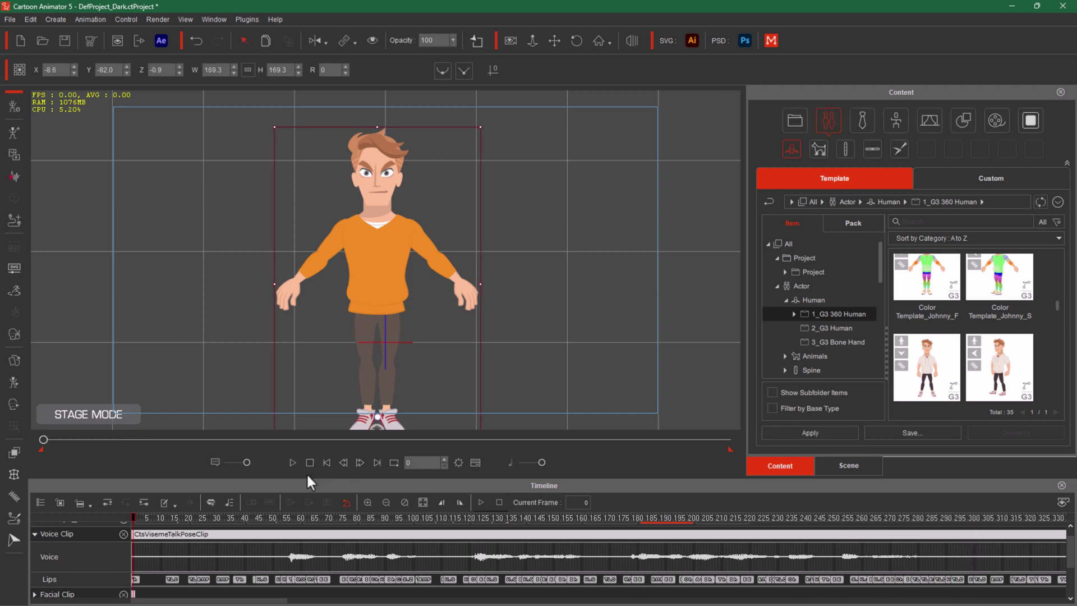
left_click(292, 463)
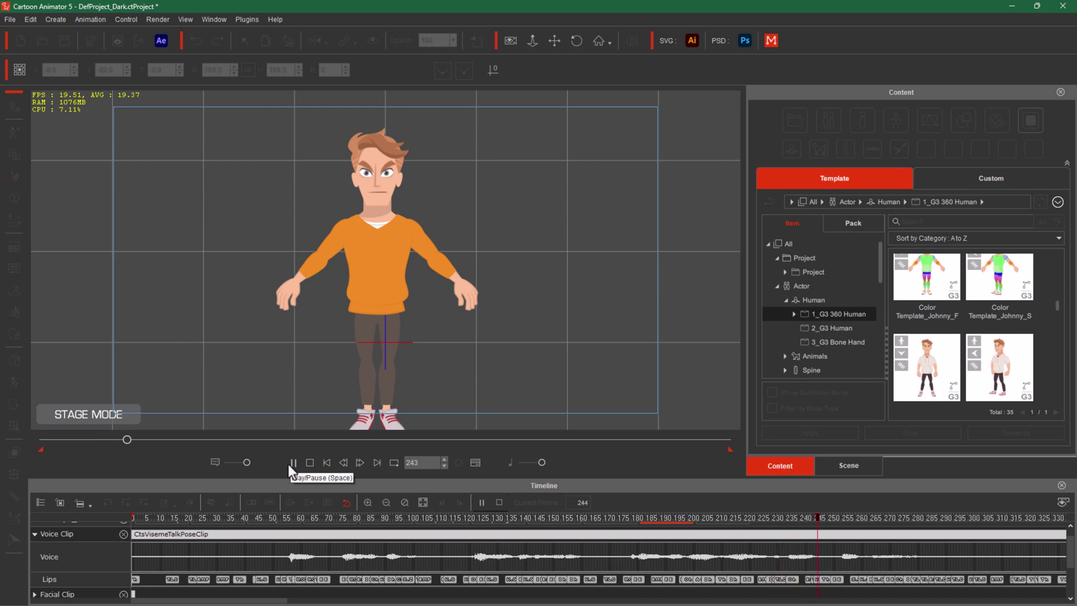
left_click(292, 464)
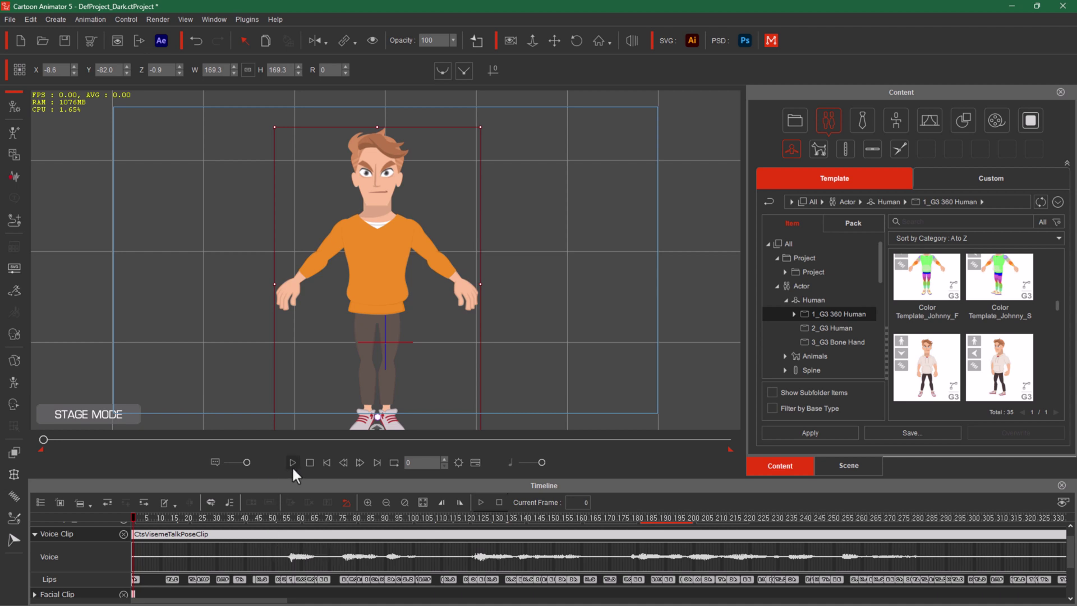
- Set the playback end marker at the end of the voice clip, around frame 375, and step back to frame 348
left_click(386, 503)
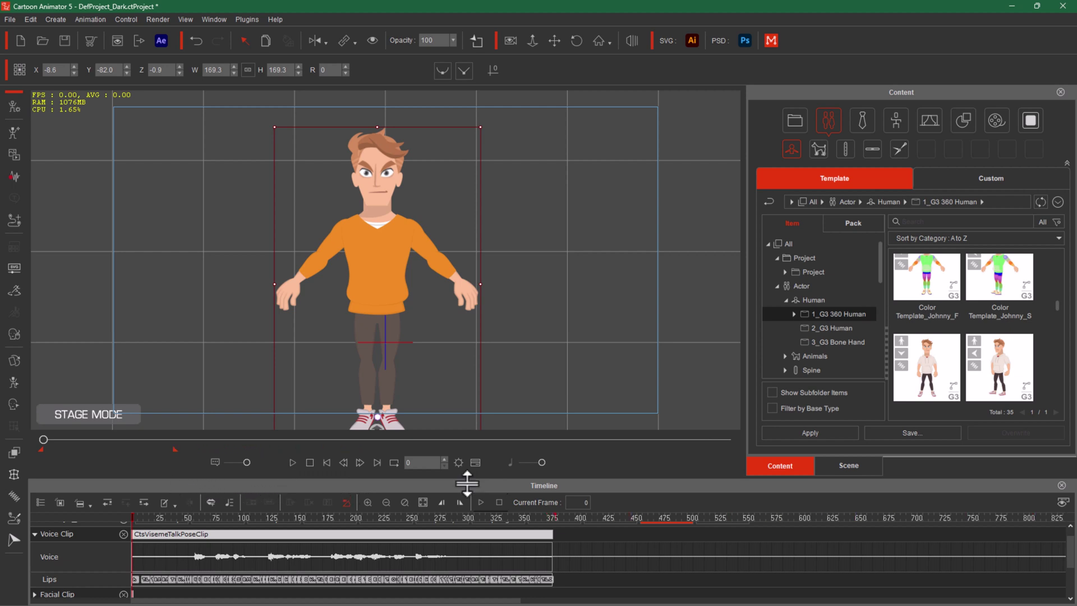
left_click(551, 521)
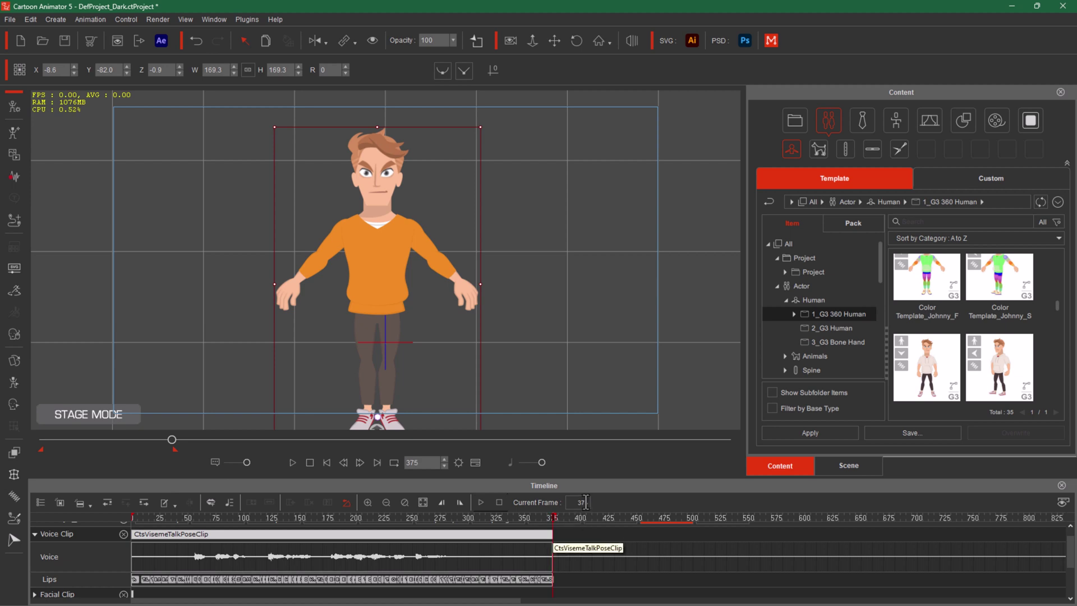
key("Left")
key("Left")
key("Left")
key("Left")
key("Left")
key("Left")
key("Left")
key("Left")
key("Left")
key("Left")
key("Left")
key("Left")
key("Left")
key("Left")
key("Left")
key("Left")
key("Left")
key("Left")
key("Left")
key("Left")
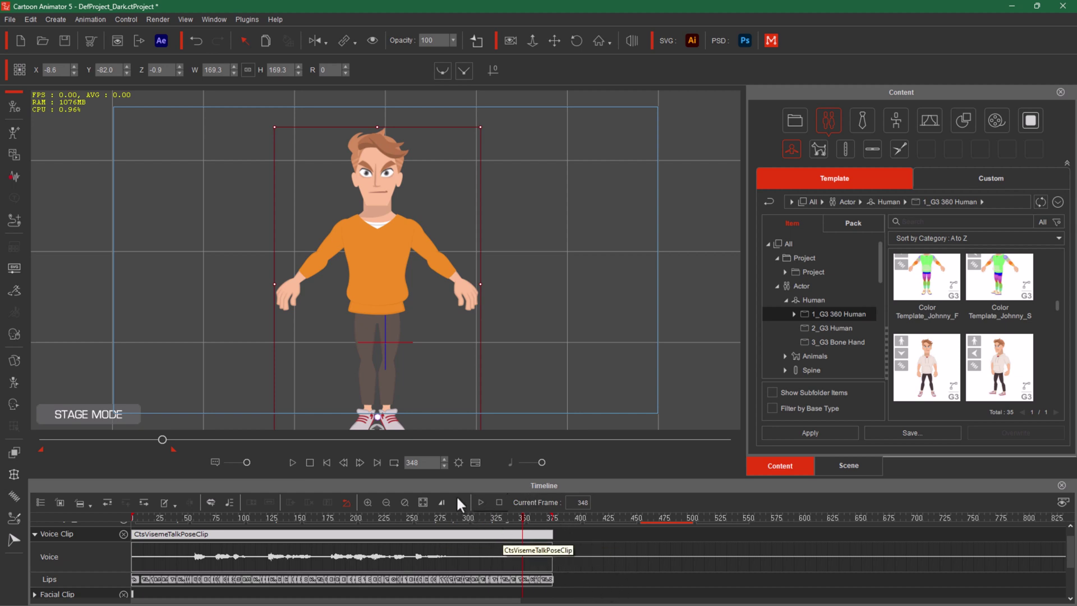
- Play the shortened range from the first frame, and scrub through the voice clip to frame 185
left_click(308, 463)
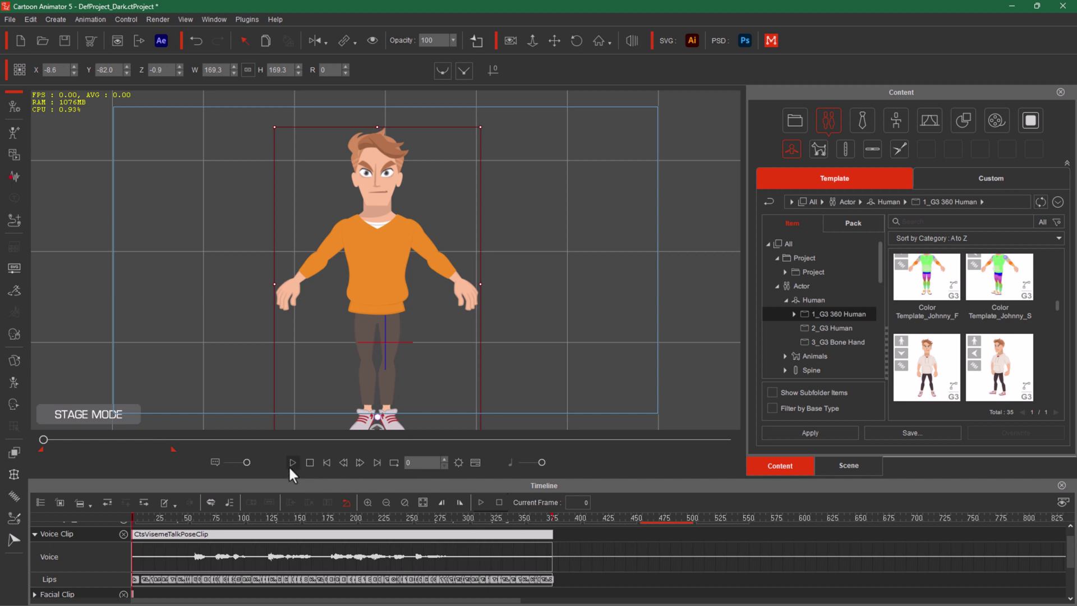
left_click(288, 463)
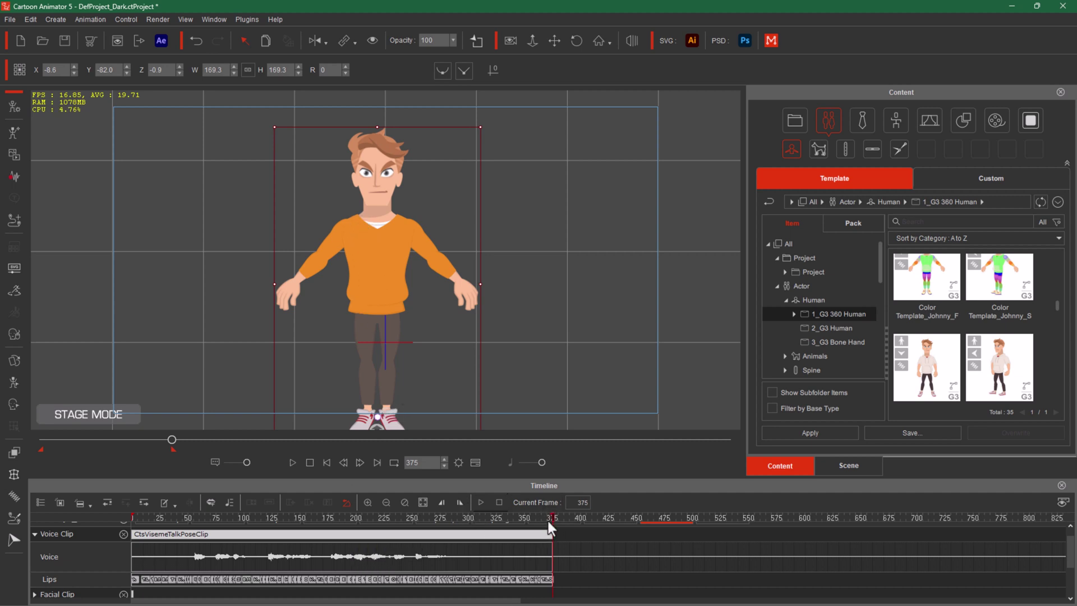
left_click_drag(146, 522, 339, 549)
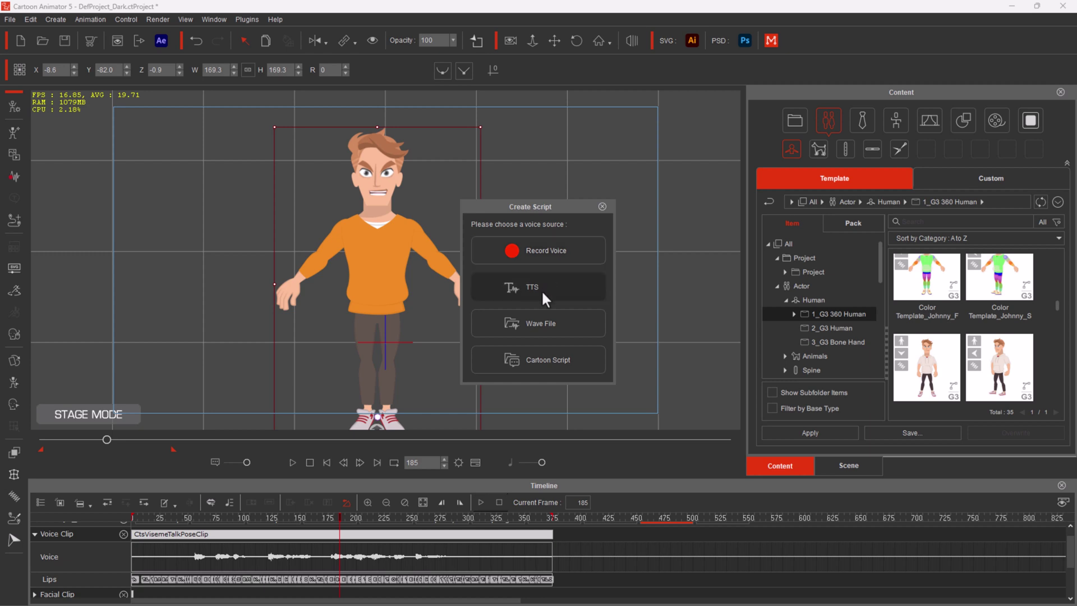
- Check which script files the Cartoon Script source accepts, cancel the import, and reopen the Create Script voice sources
left_click(540, 357)
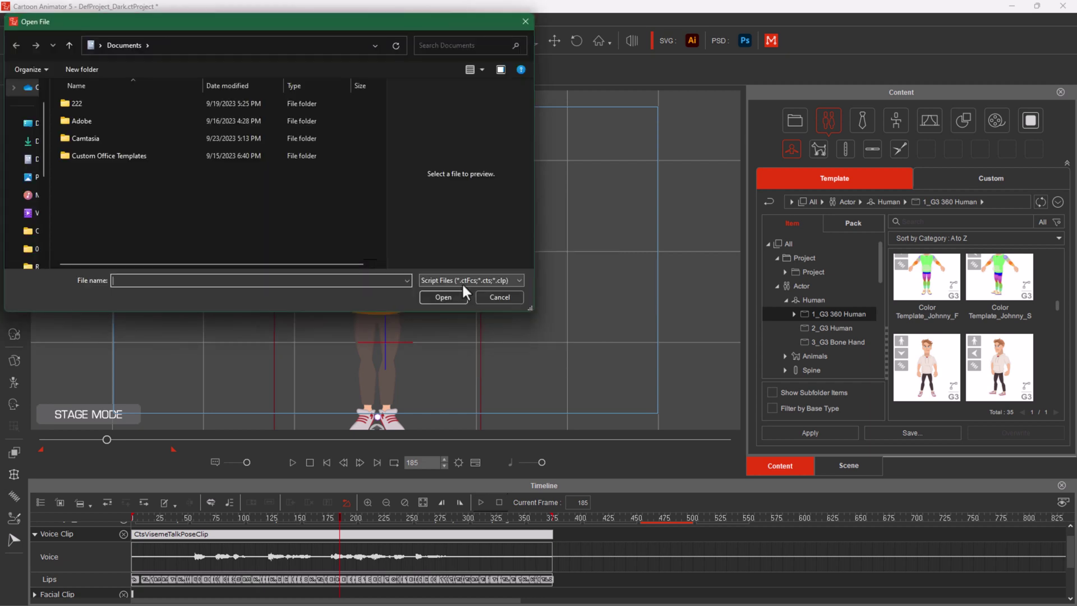
left_click(505, 298)
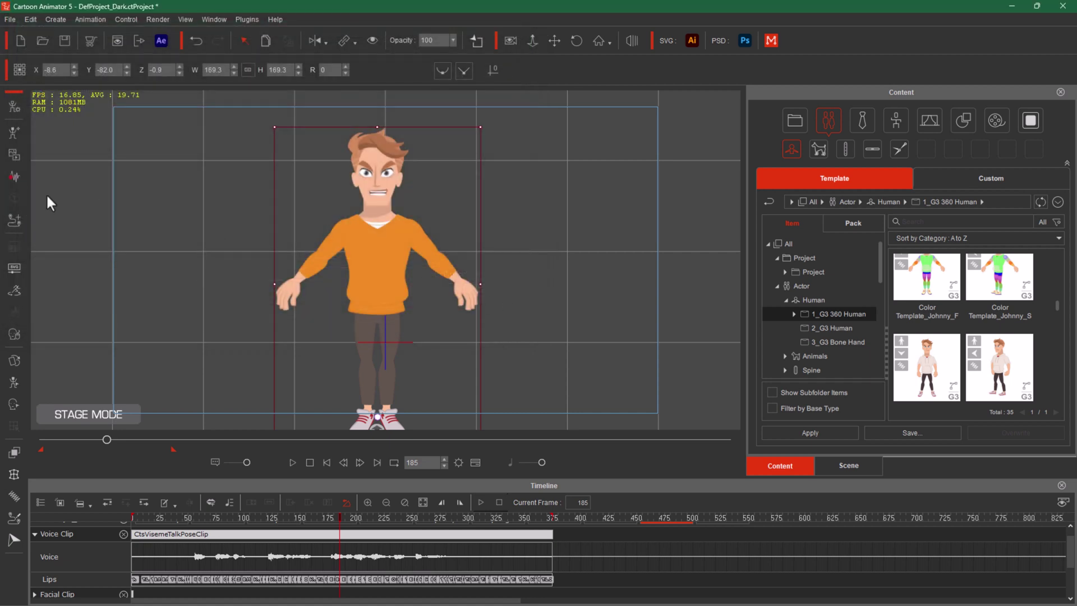
left_click(10, 179)
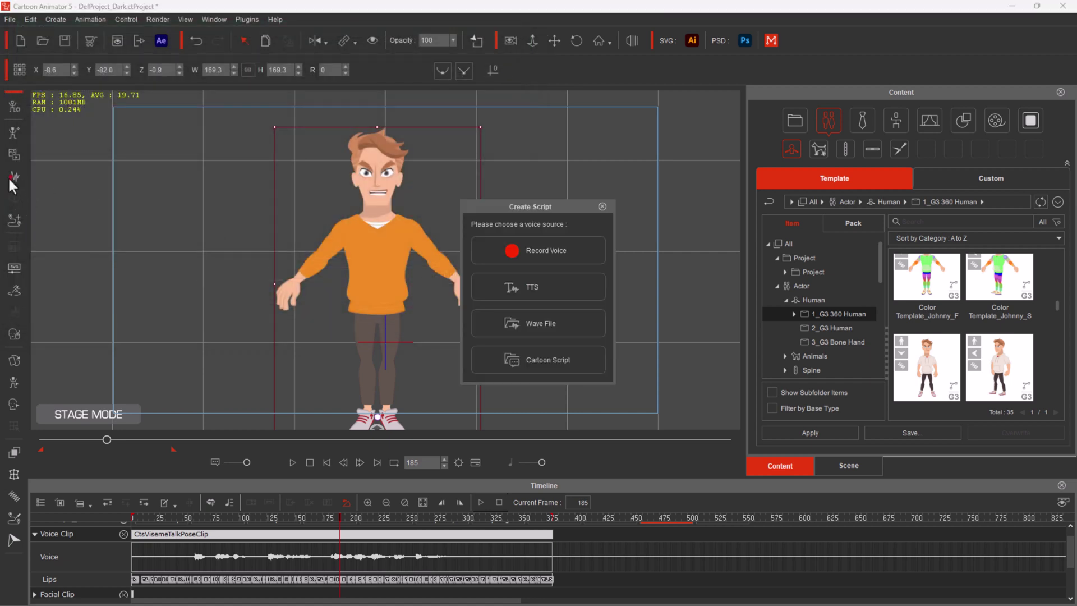